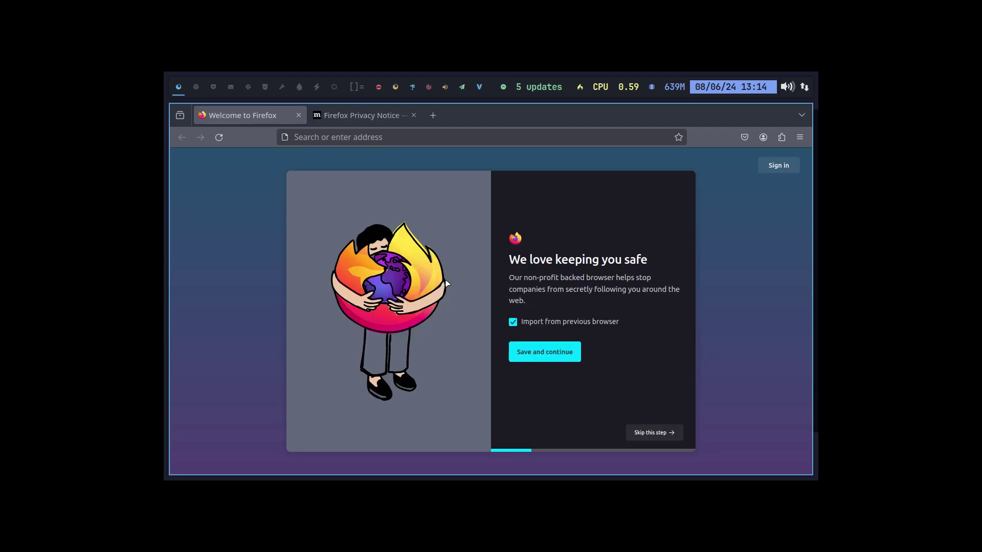
Step: Load arcolinuxd.com and open its Chadwm page through Phases > Phase 3 > Twm
click(330, 138)
text(arc)
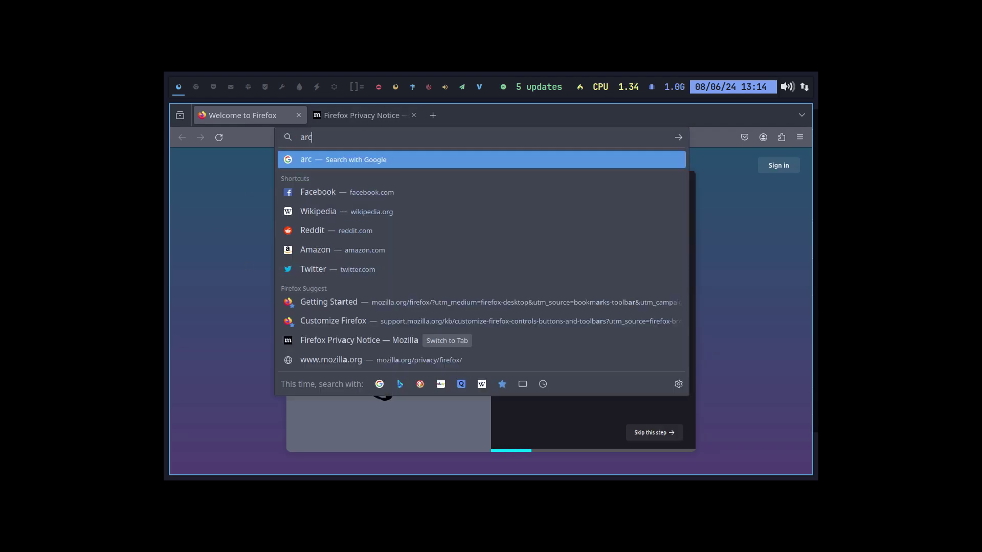
text(olinux)
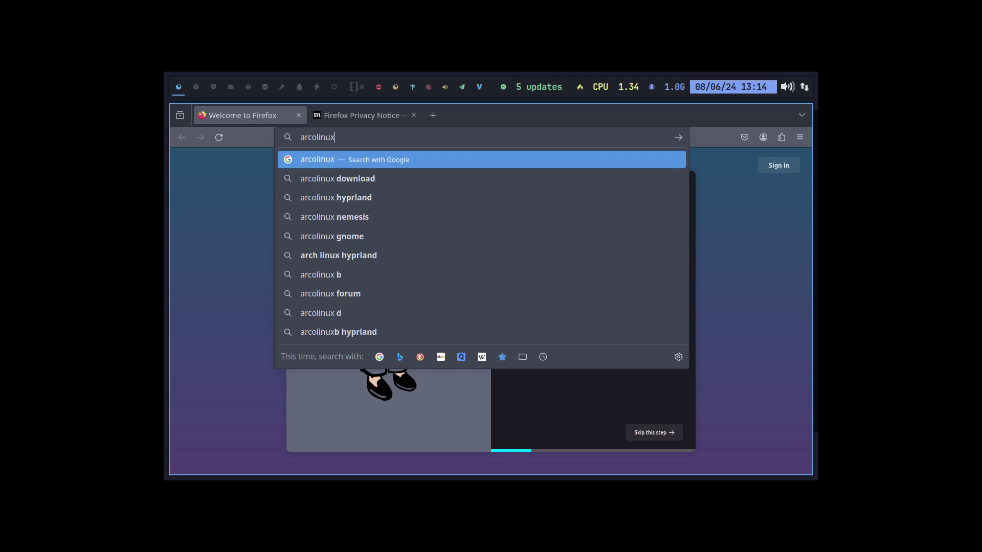
text(d.com)
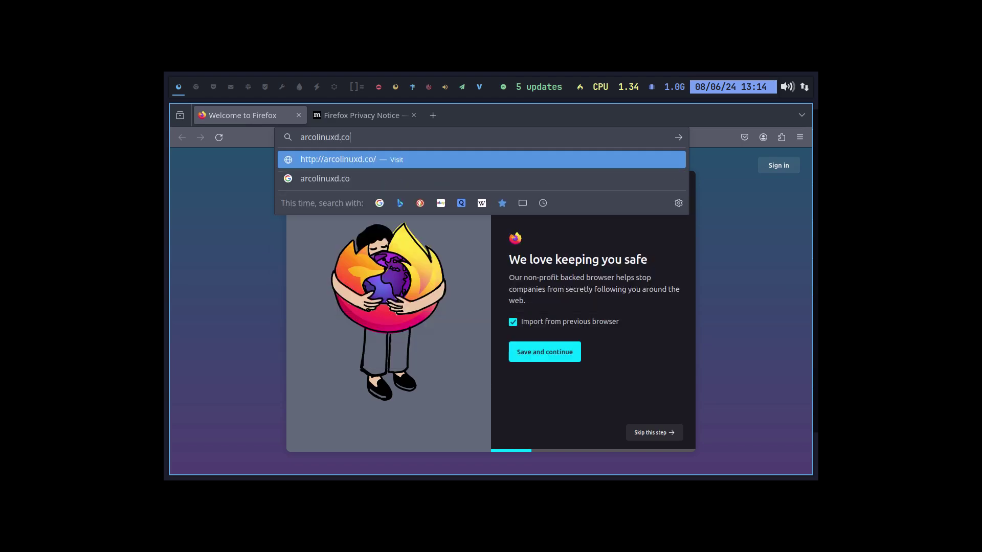
key(Return)
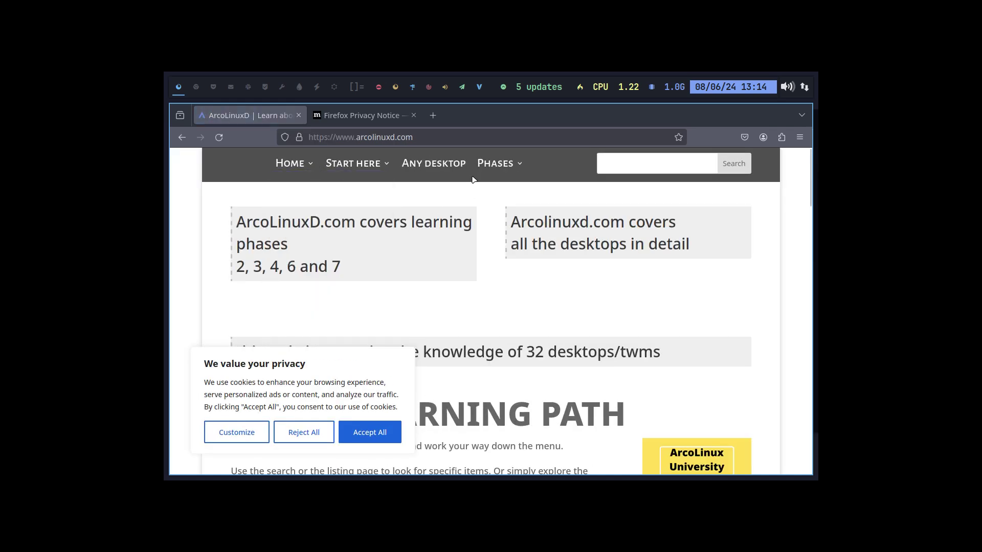
mouse_move(494, 166)
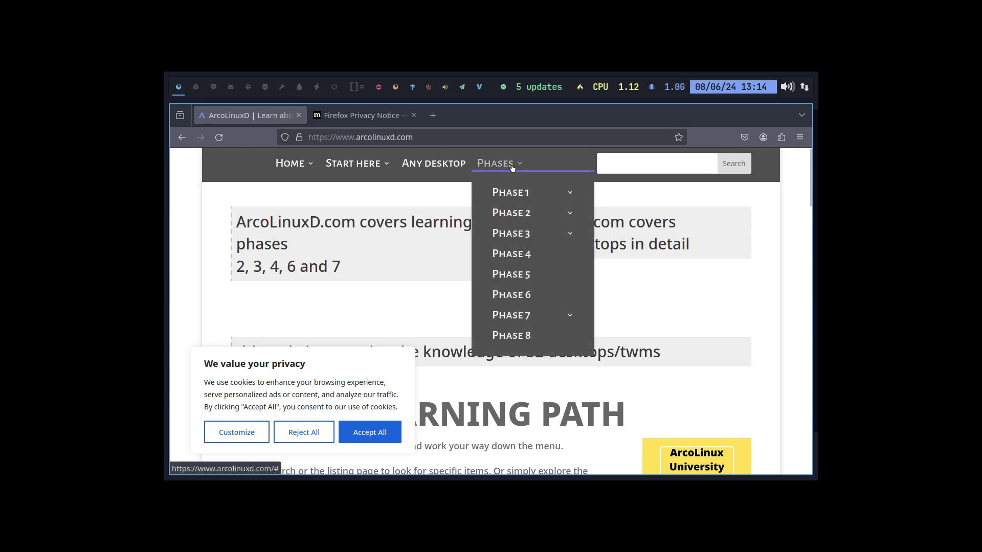
mouse_move(527, 235)
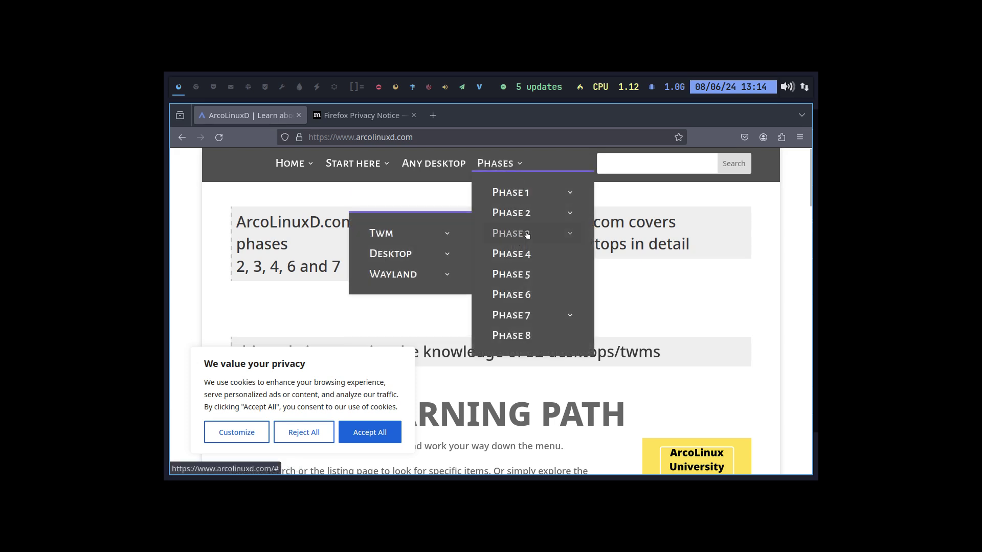
mouse_move(423, 234)
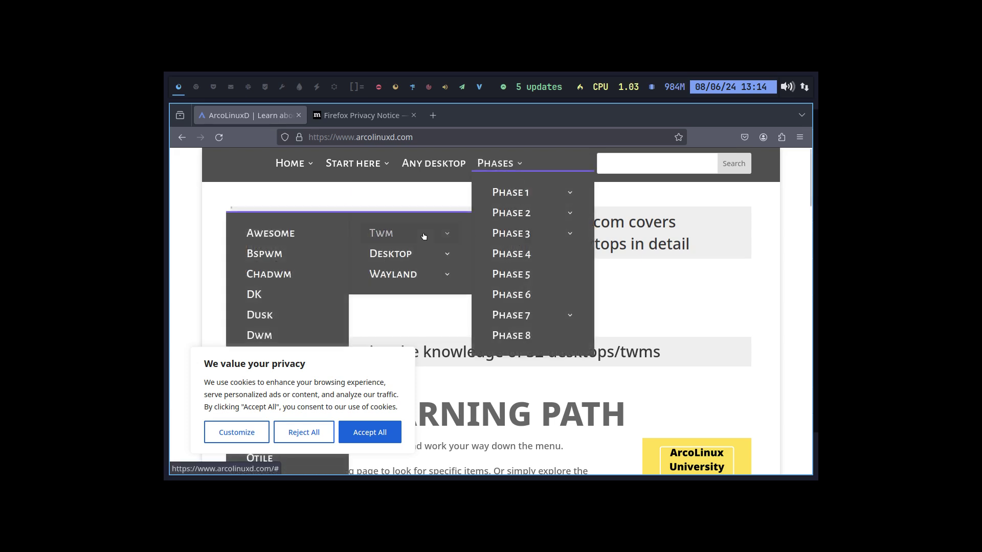
click(296, 278)
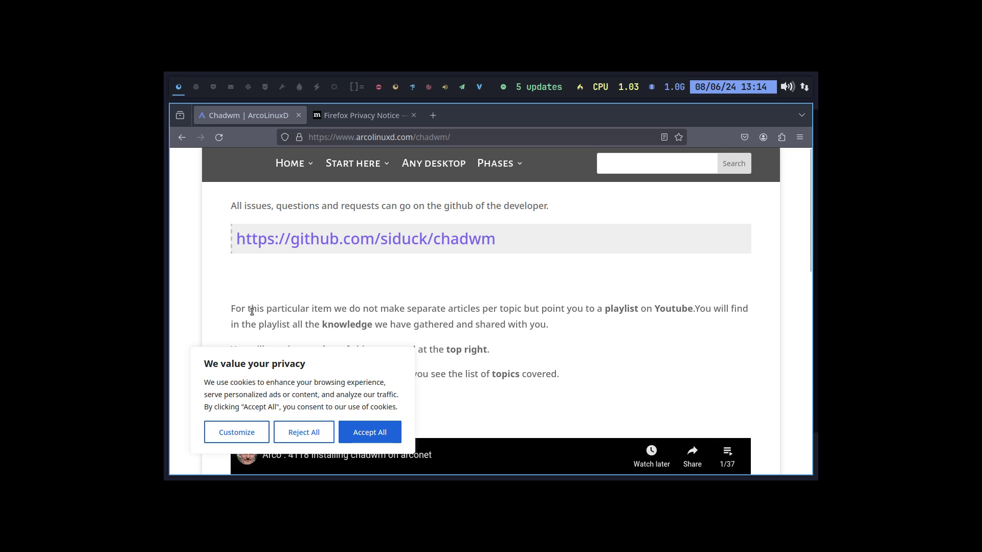
Step: Launch arandr from a terminal on the empty second workspace
click(196, 87)
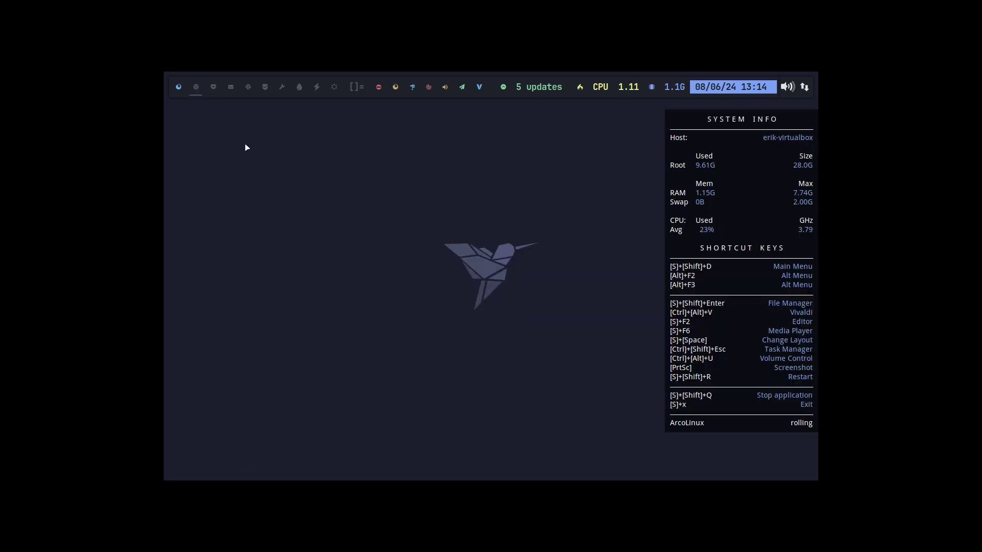
key(super+Return)
text(a)
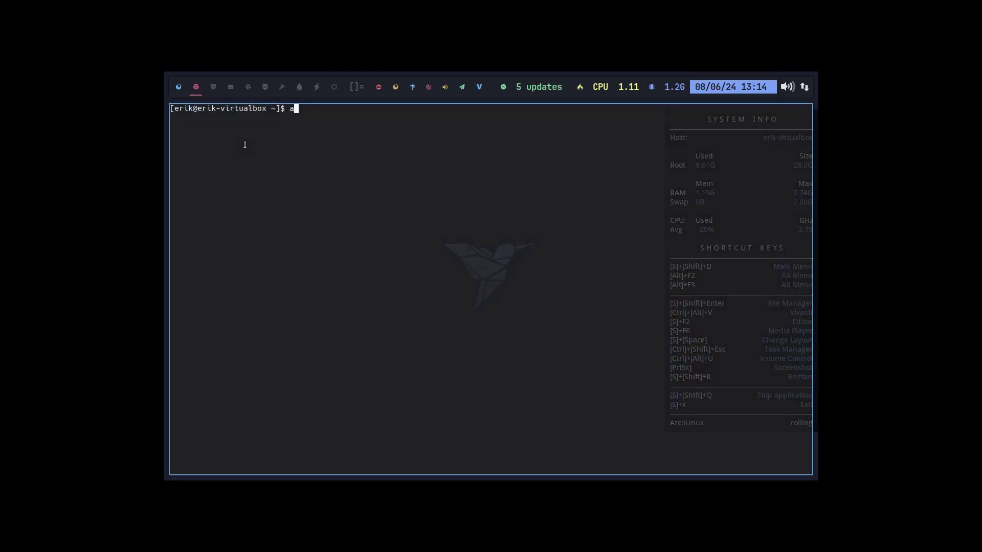
text(randr)
key(Return)
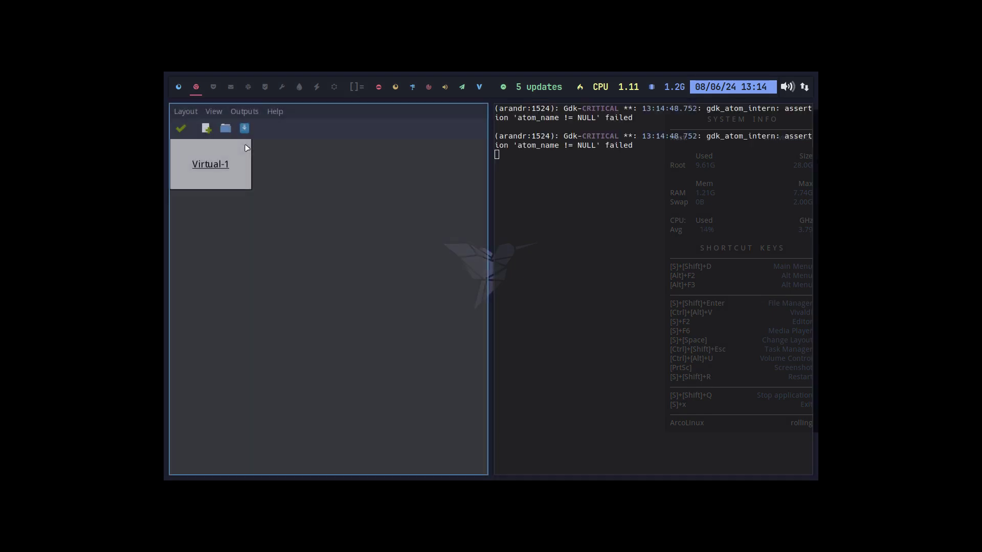
Step: Set Virtual-1 to 1920x1080, apply it, and close arandr
click(240, 111)
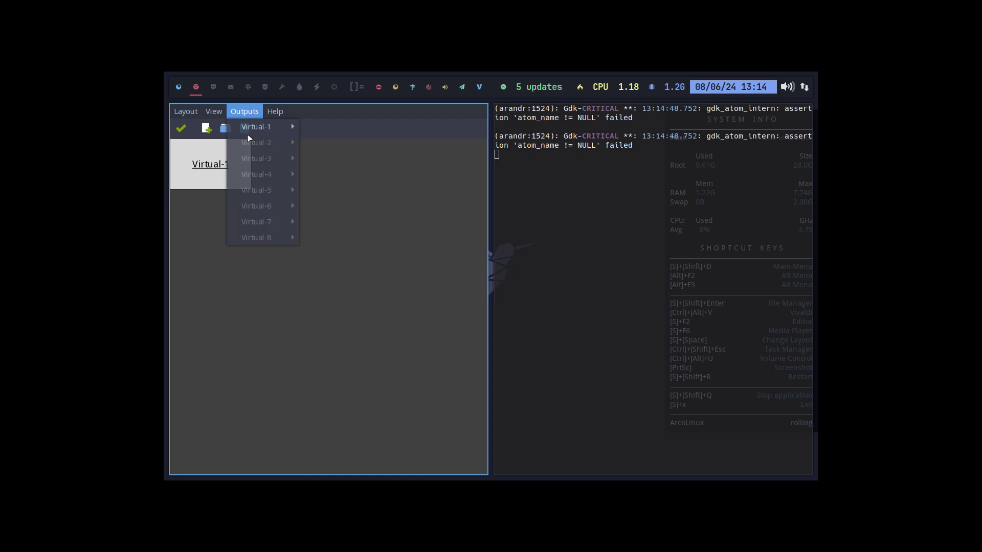
mouse_move(276, 126)
mouse_move(343, 159)
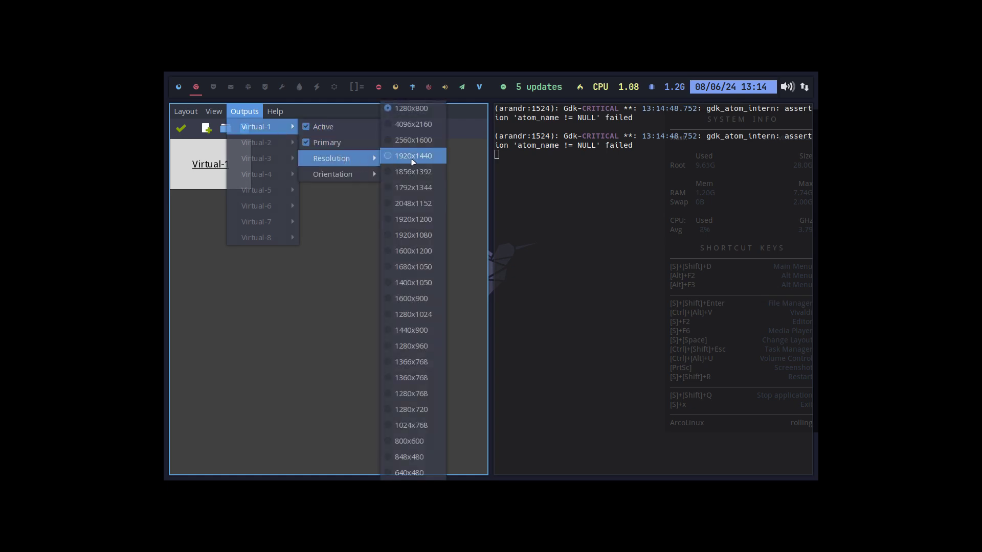
click(425, 235)
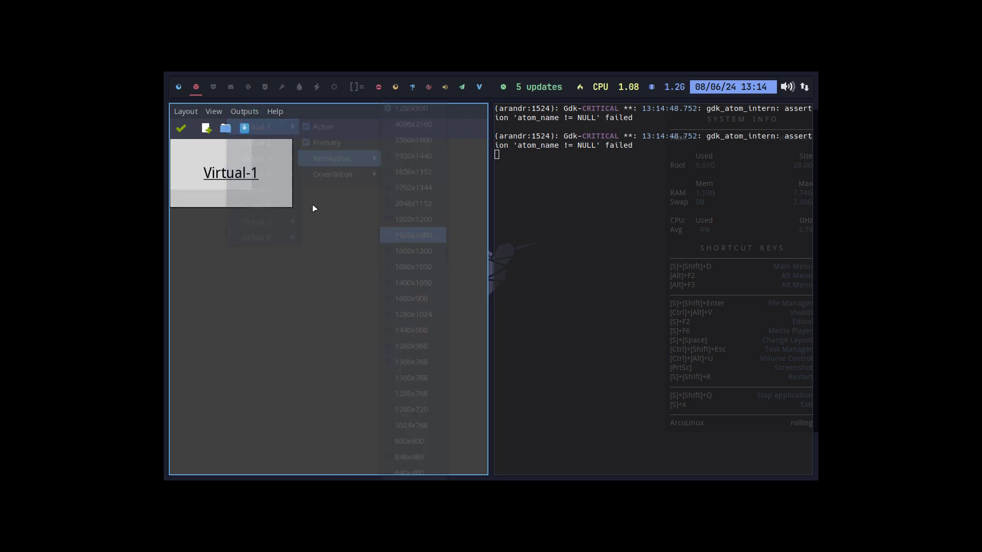
click(182, 130)
key(super+shift+q)
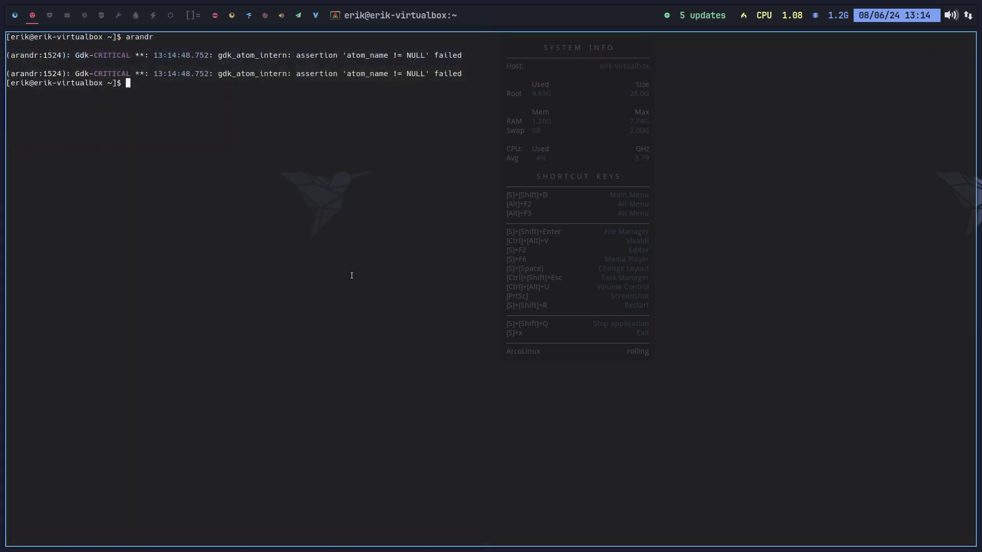
key(super+shift+q)
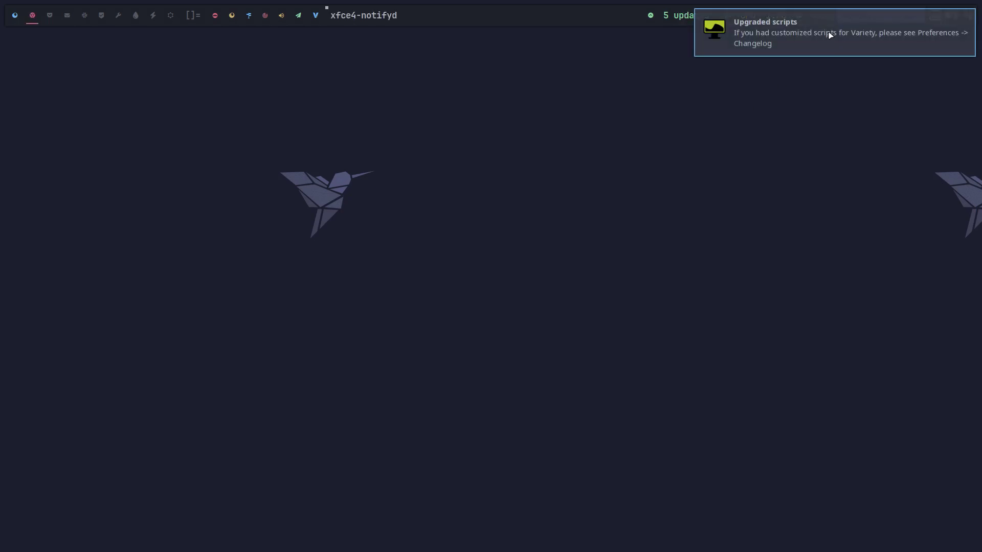
click(827, 34)
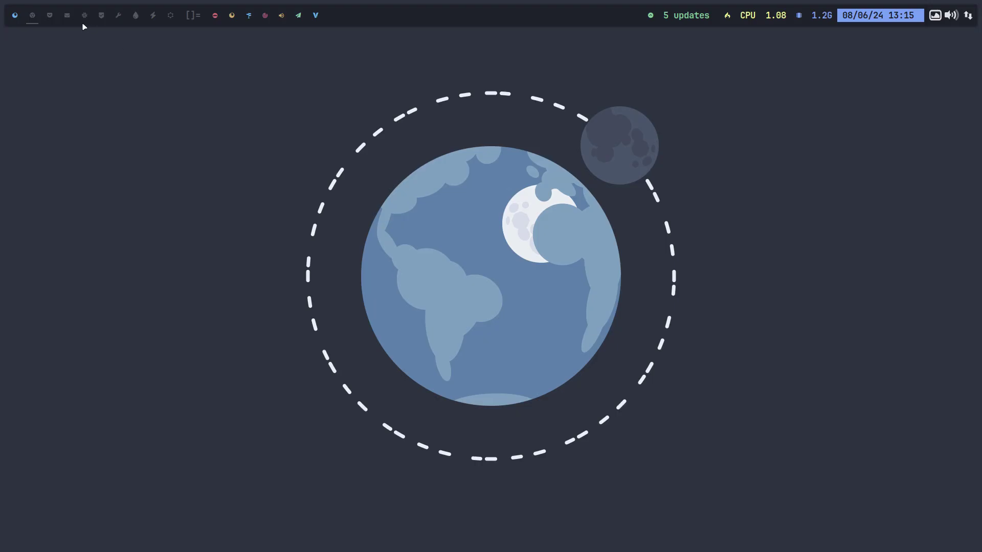
click(14, 19)
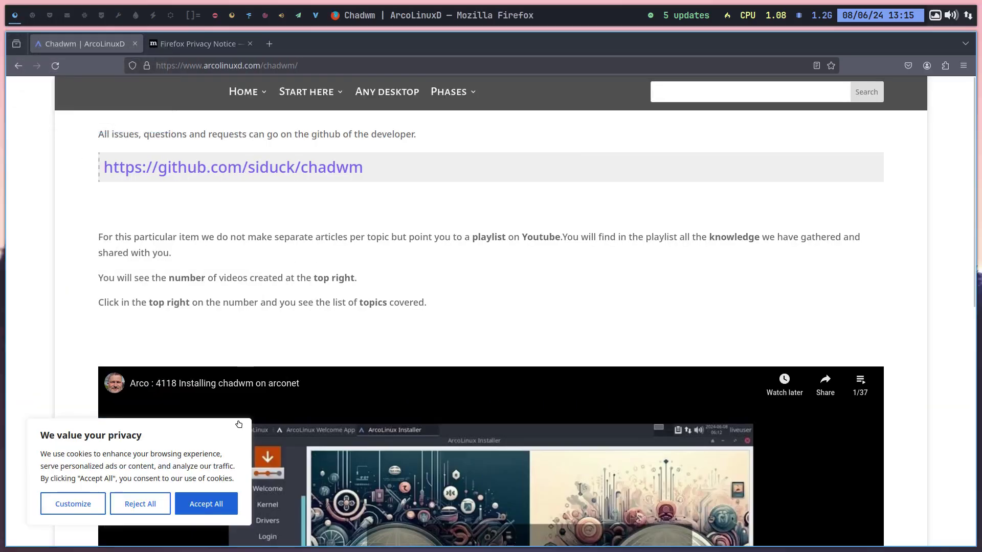
Step: Accept the site's cookies and browse the embedded video's 37-video Chadwm playlist
click(217, 505)
scroll(905, 383, down, 2)
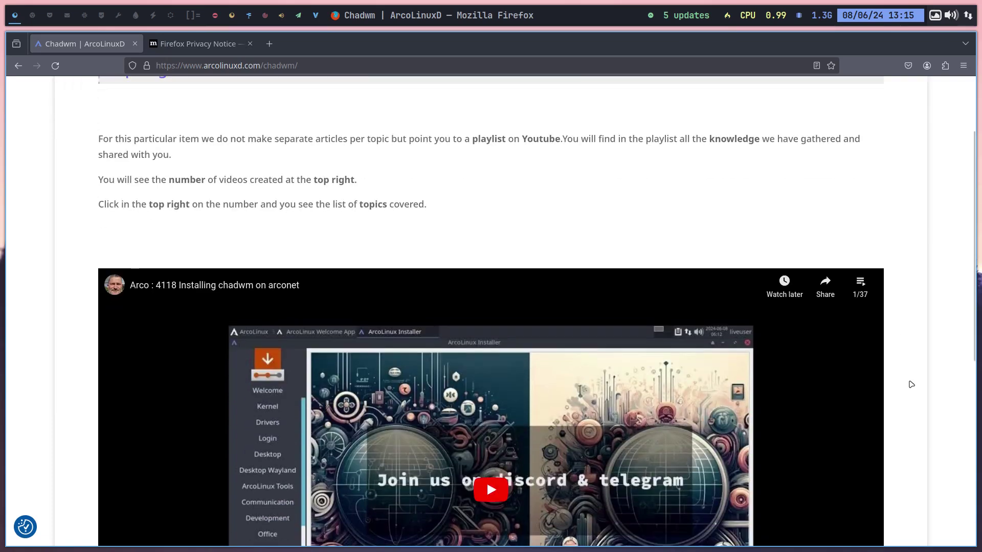
click(862, 289)
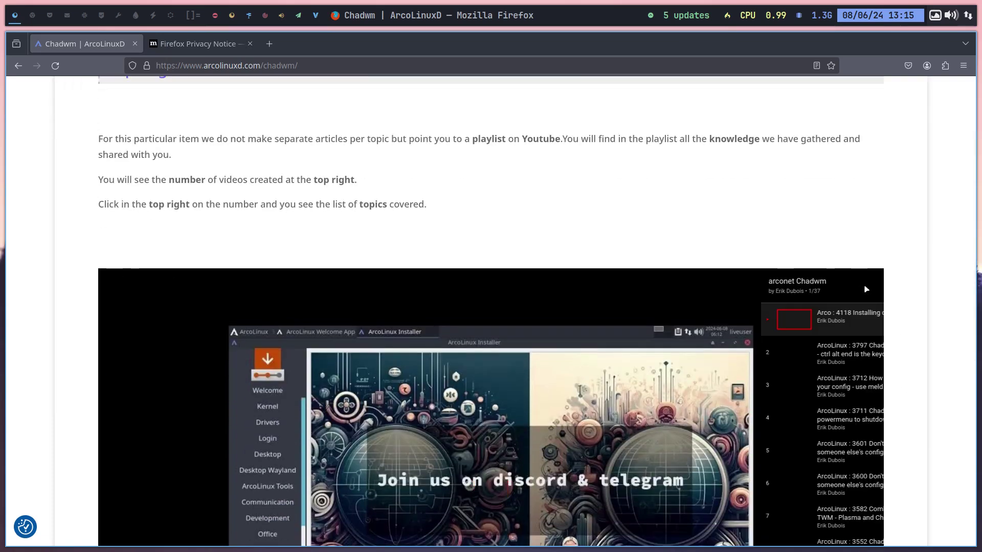
scroll(813, 368, down, 15)
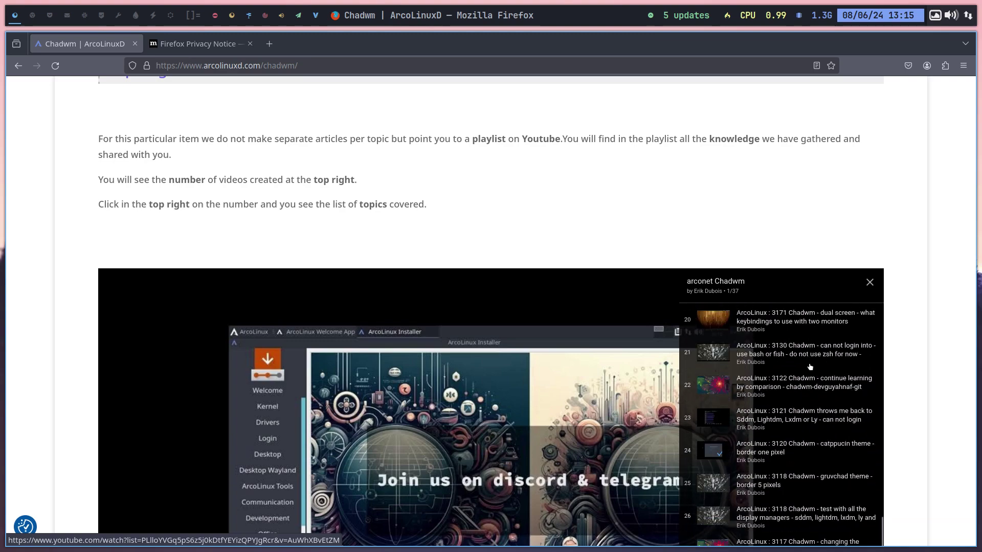
scroll(810, 367, down, 1)
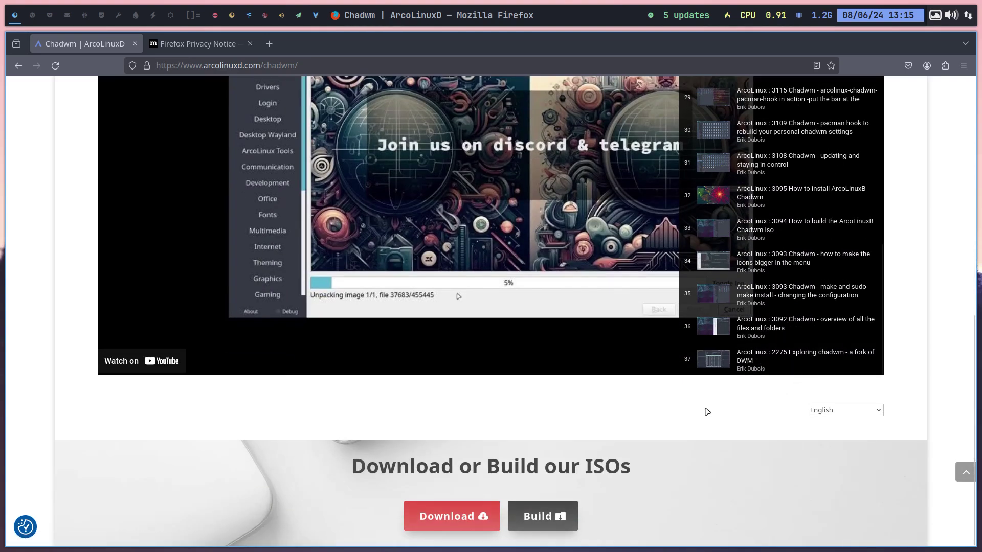
scroll(749, 408, up, 2)
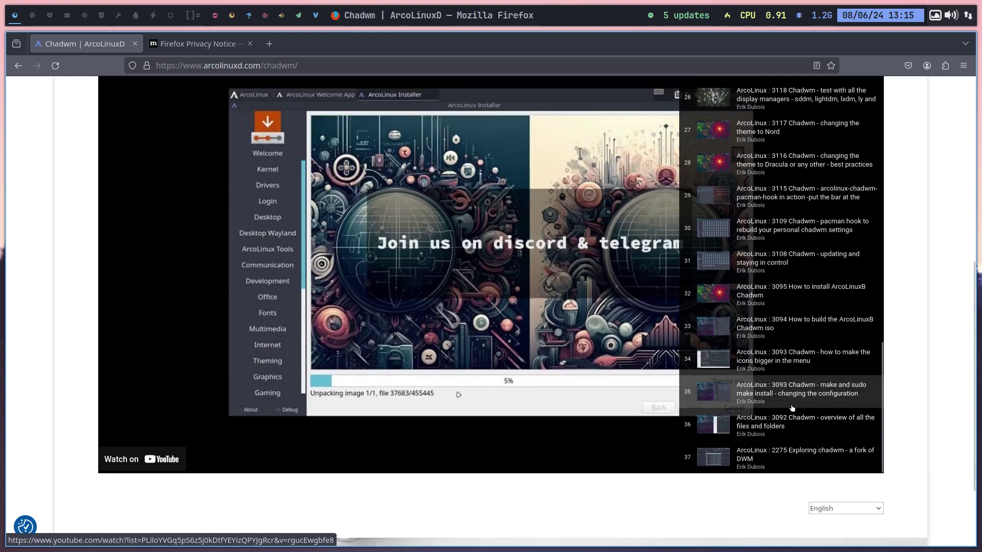
scroll(818, 381, up, 5)
scroll(818, 381, up, 6)
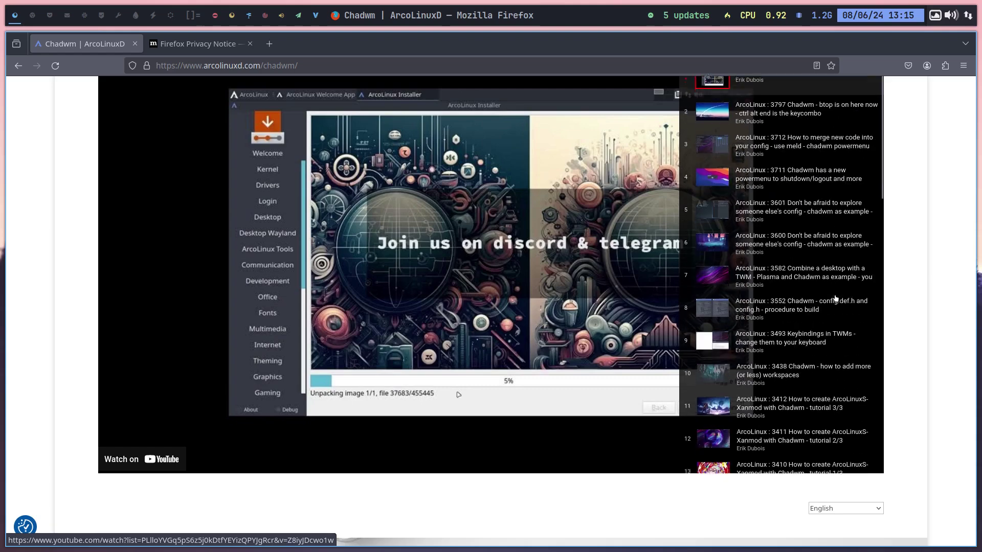
scroll(894, 302, up, 6)
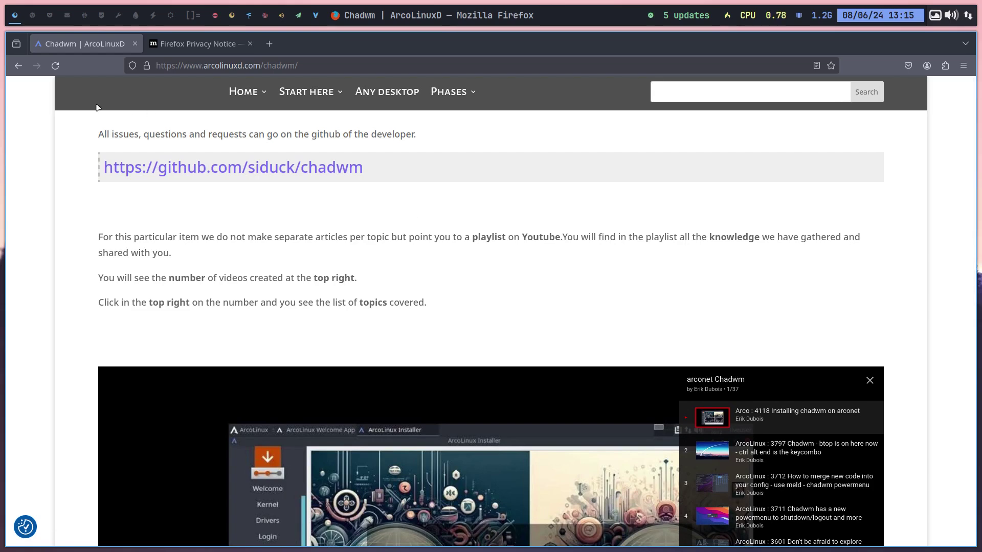
Step: In a new terminal with enlarged text, type the command sudo pacman -R arco
click(33, 16)
key(super+Return)
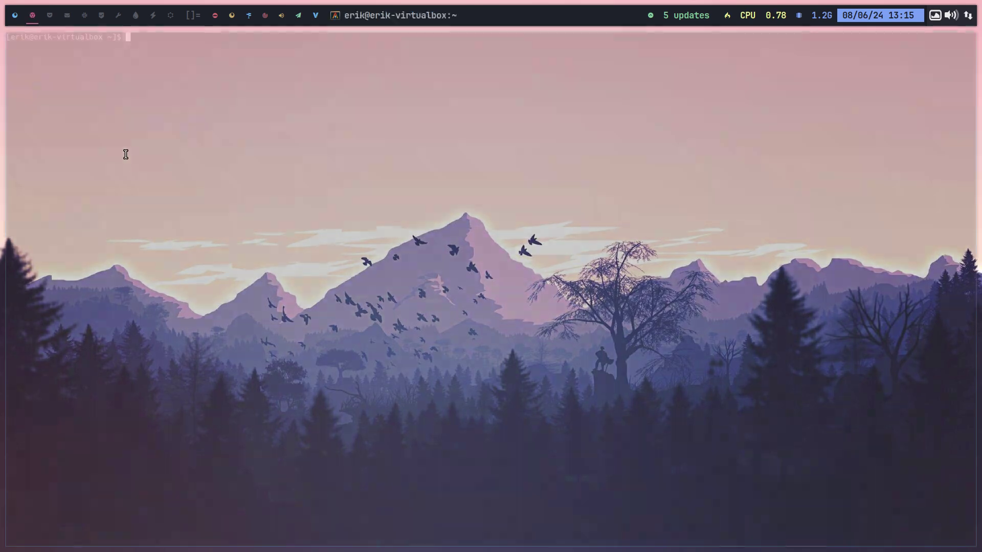
text(sudo pacman)
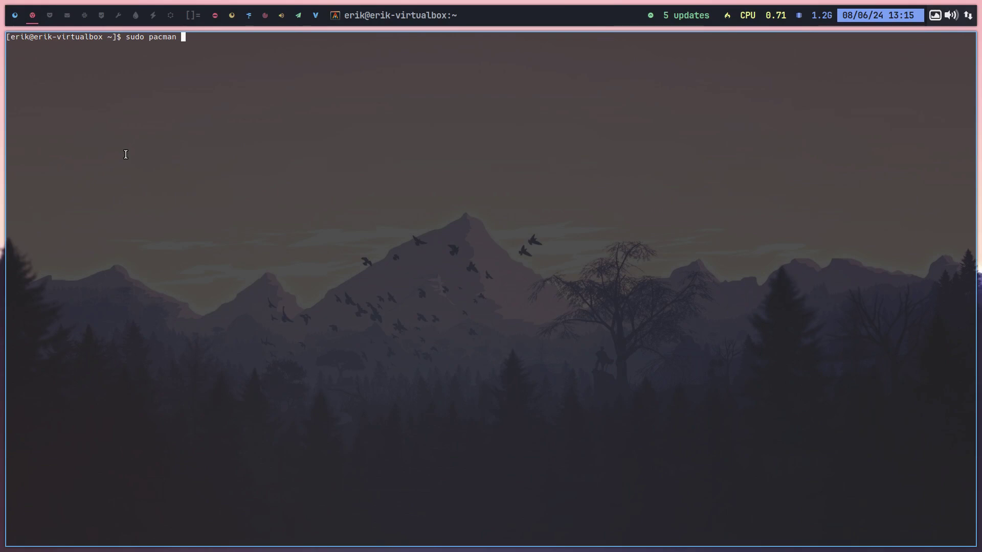
key(ctrl+plus)
key(ctrl+plus)
key(ctrl+plus)
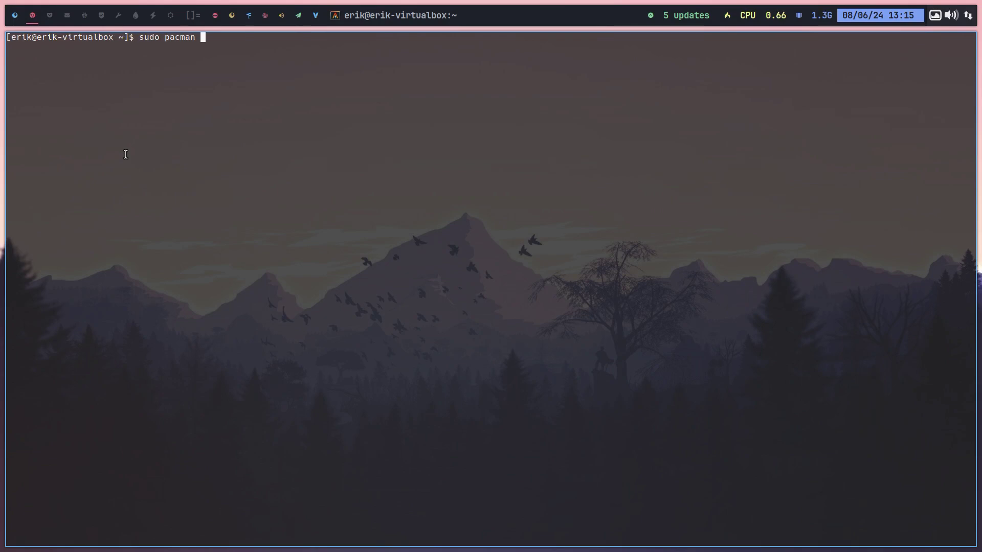
text(-)
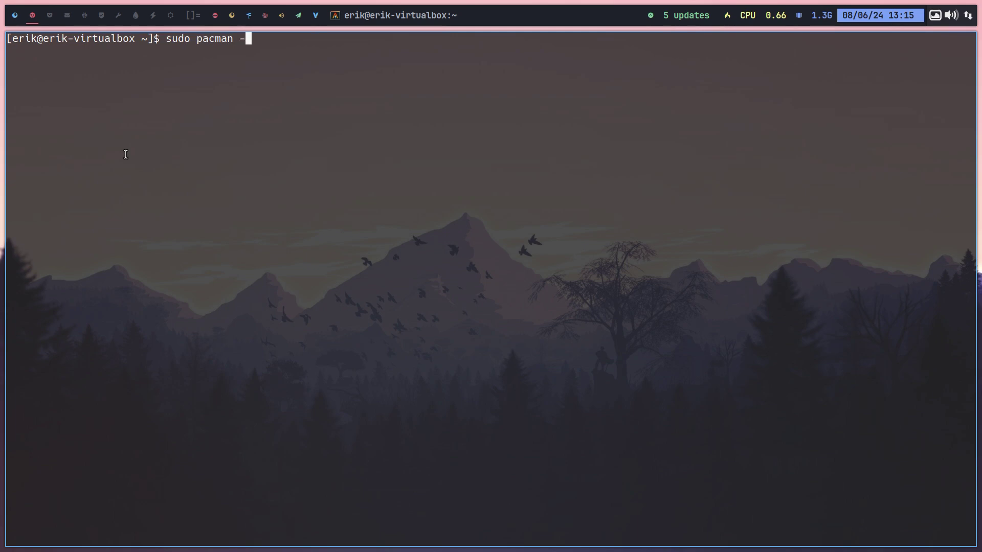
text(R arco)
Step: Tab-complete to list the arcolinux-chadwm packages, highlight arcolinux-chadwm-git, then switch to an empty workspace
key(Tab)
text(cha)
key(Tab)
key(Tab)
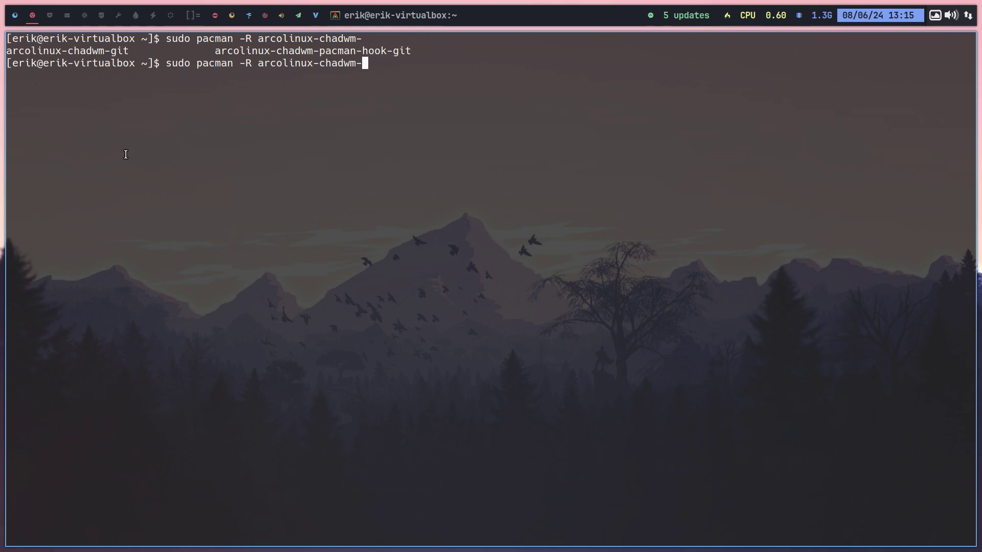
double_click(70, 49)
click(148, 174)
click(50, 15)
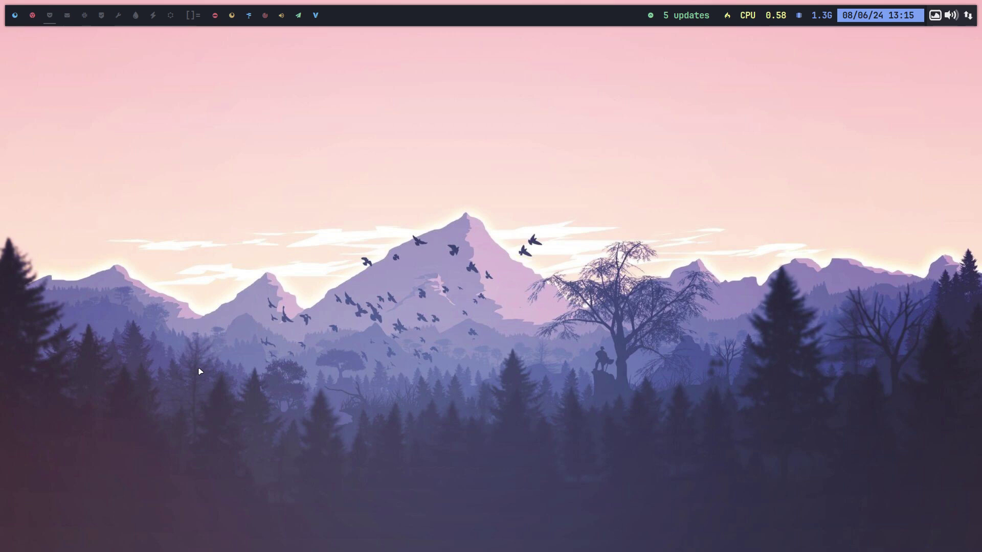
Step: In Thunar, browse to /etc/skel/.config and select the arco-chadwm folder
key(super+shift+Return)
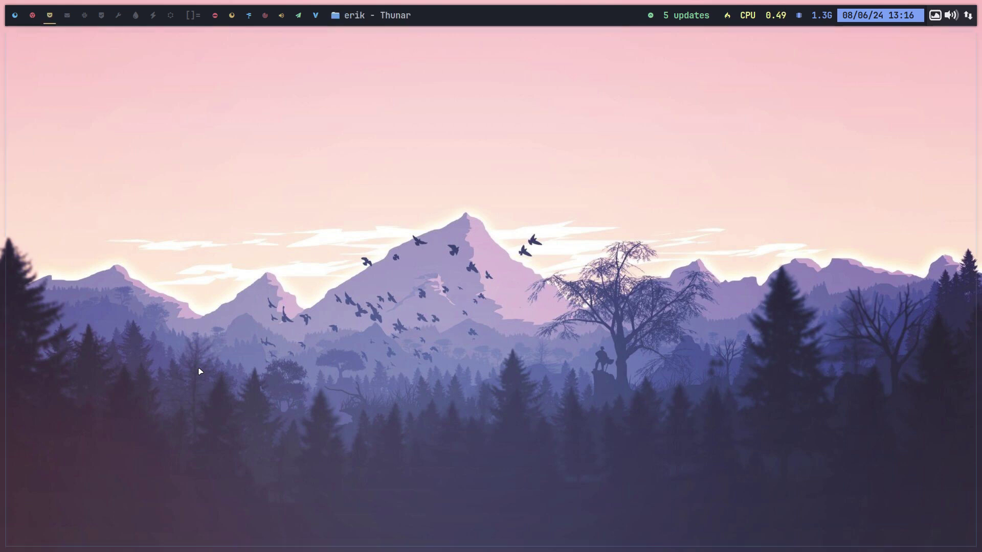
click(65, 177)
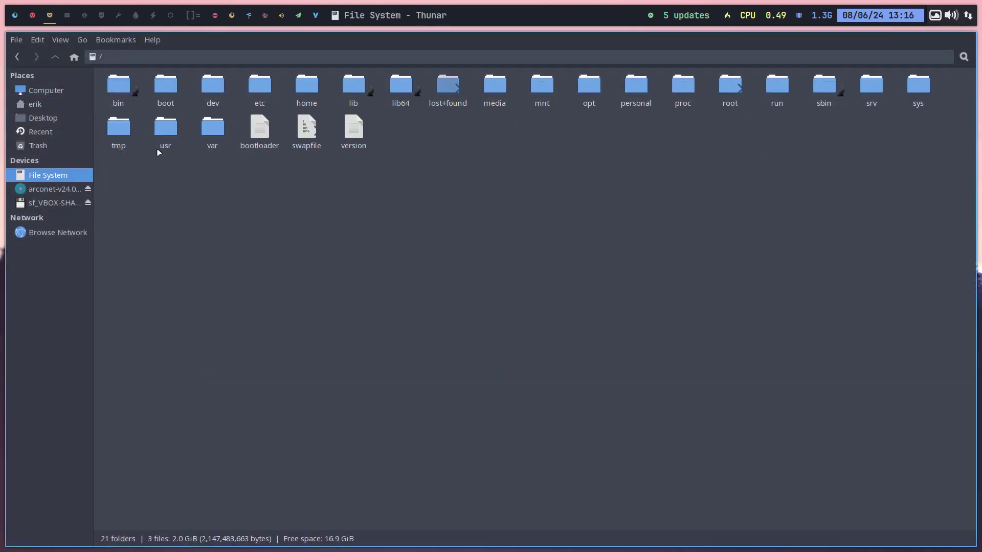
double_click(260, 87)
text(ske)
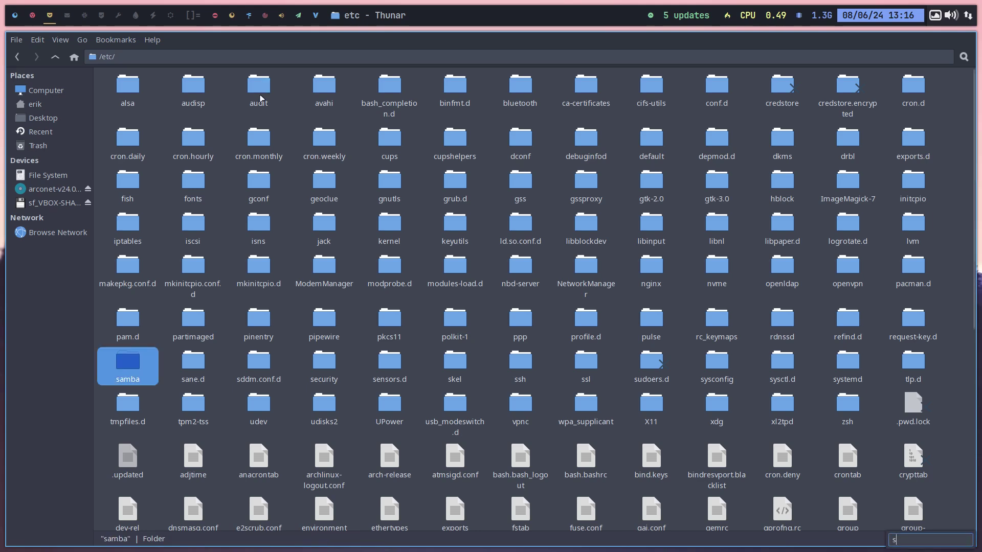
double_click(459, 362)
click(181, 83)
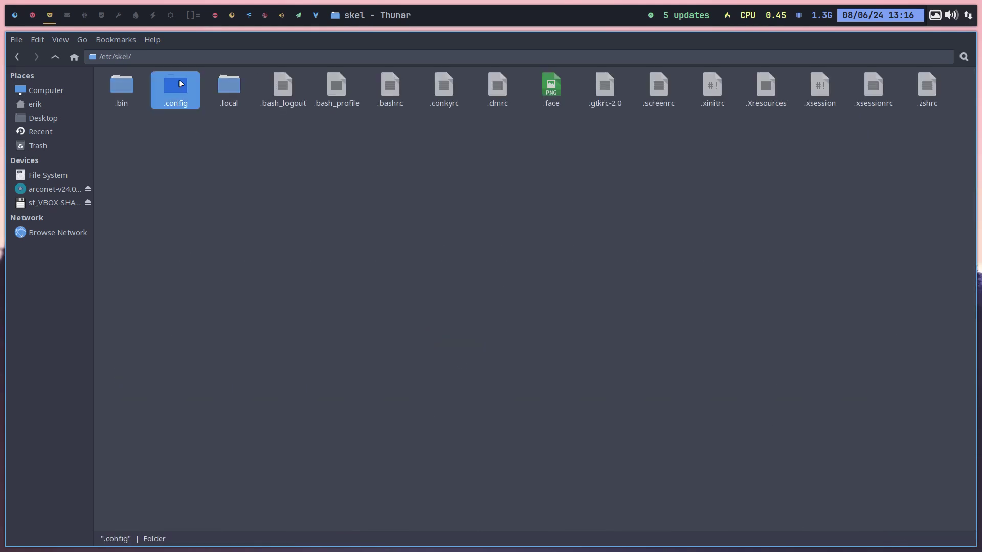
double_click(181, 84)
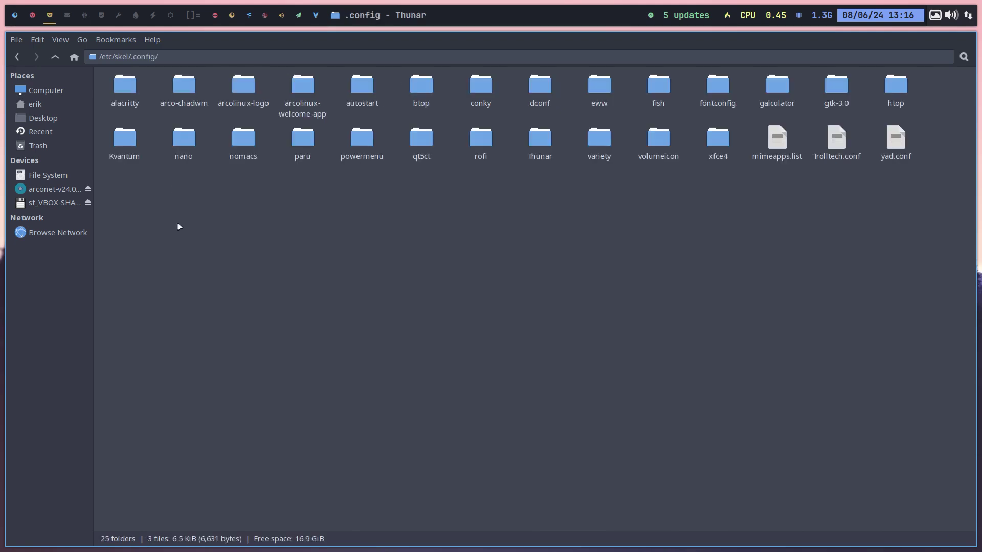
click(184, 85)
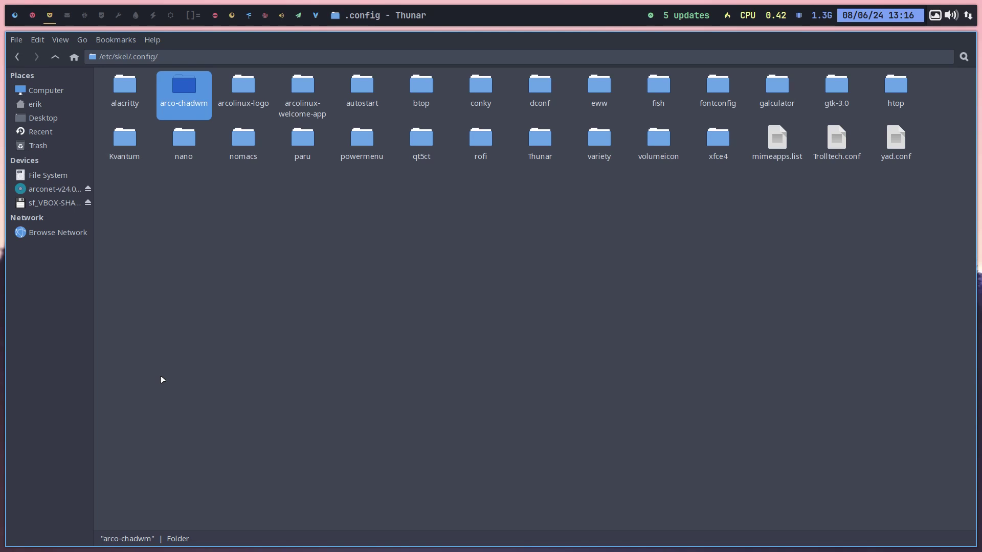
Step: Go to ~/.config/arco-chadwm/chadwm in the home folder
click(37, 104)
double_click(231, 85)
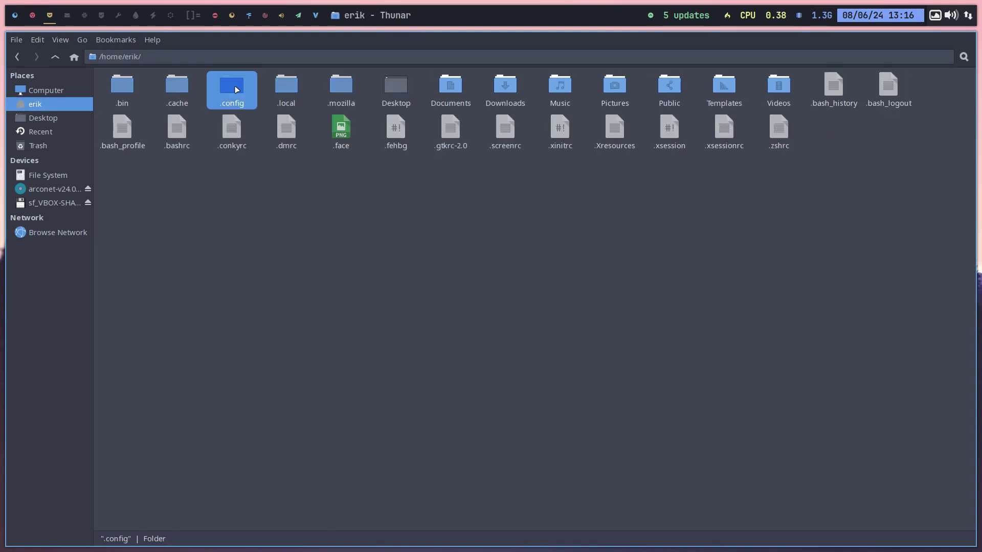
double_click(249, 85)
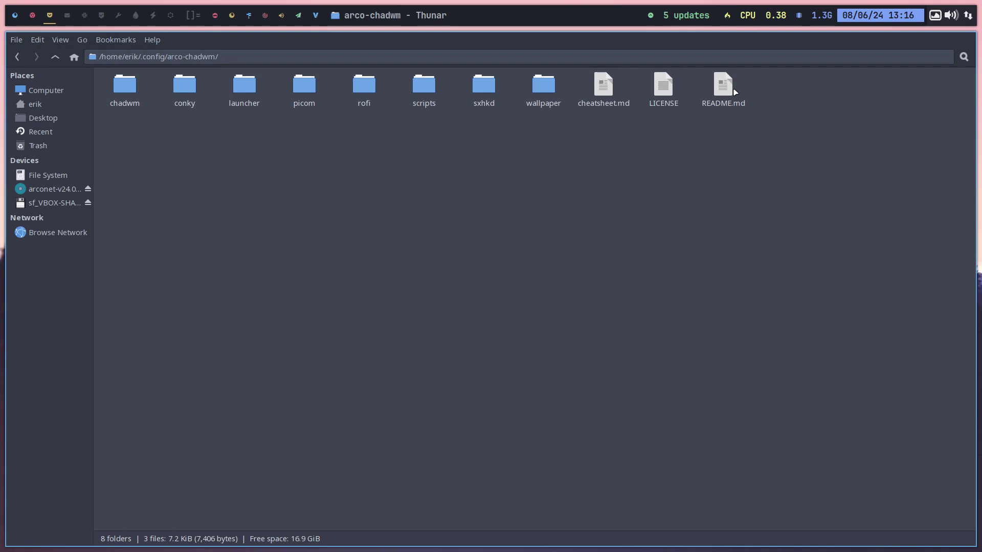
drag(175, 57, 236, 55)
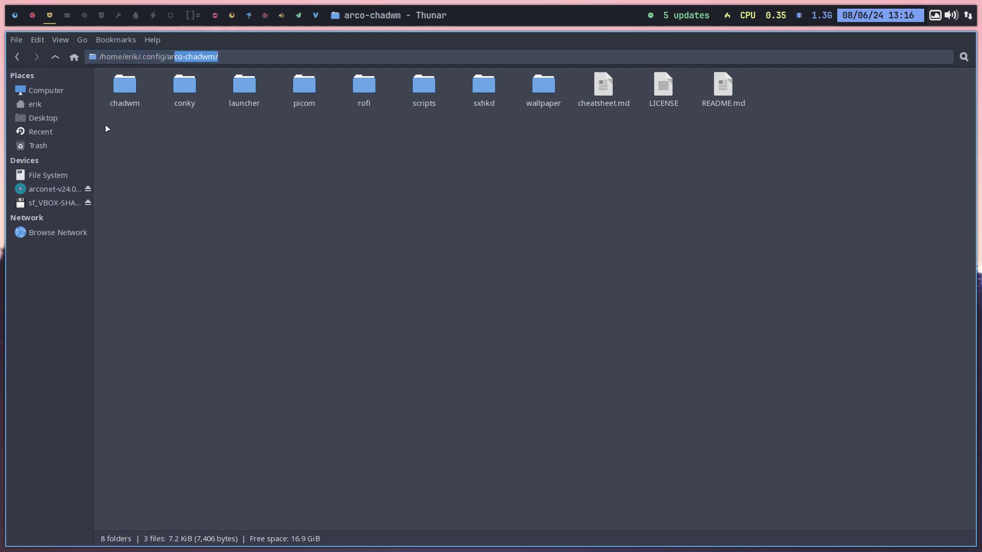
double_click(109, 96)
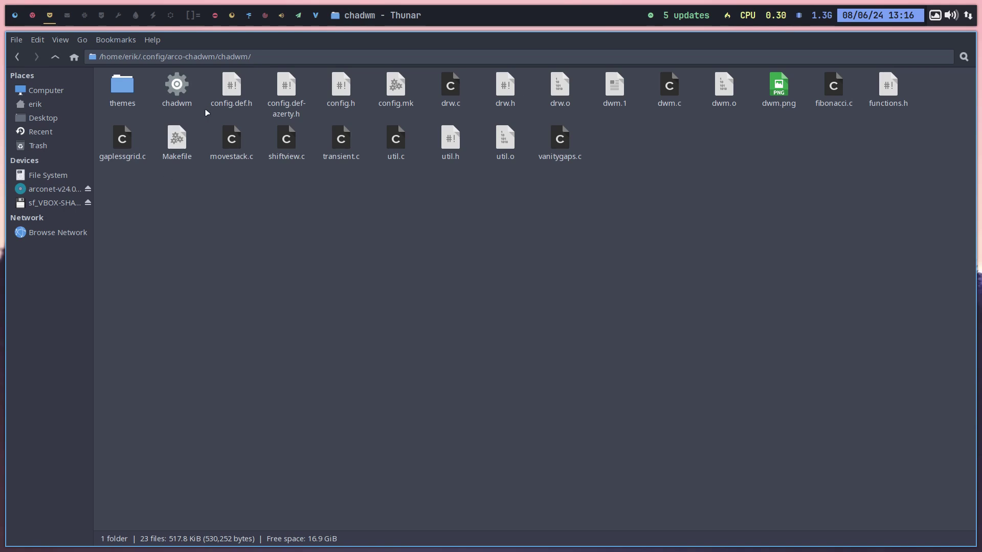
Step: Delete config.h from the chadwm folder, then select config.def-azerty.h
click(236, 95)
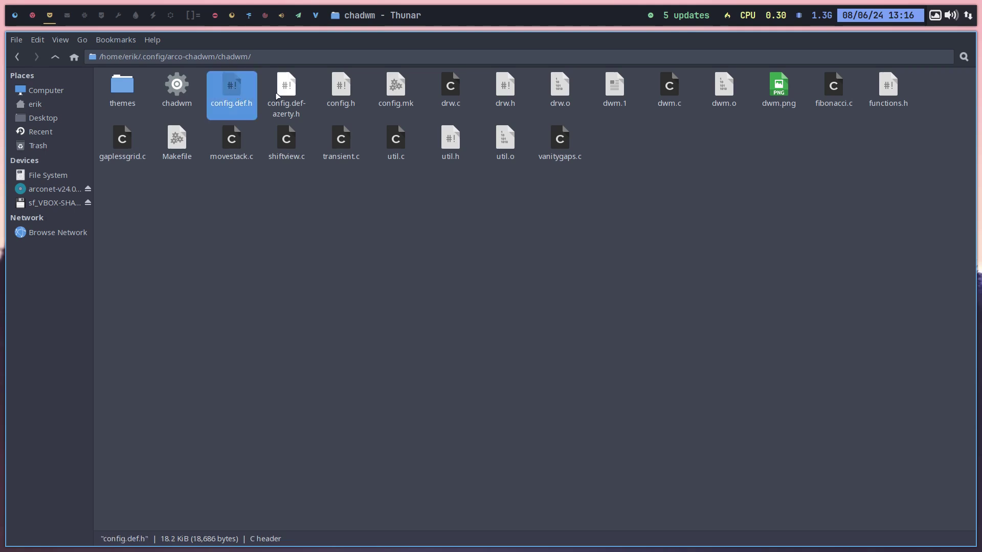
click(283, 92)
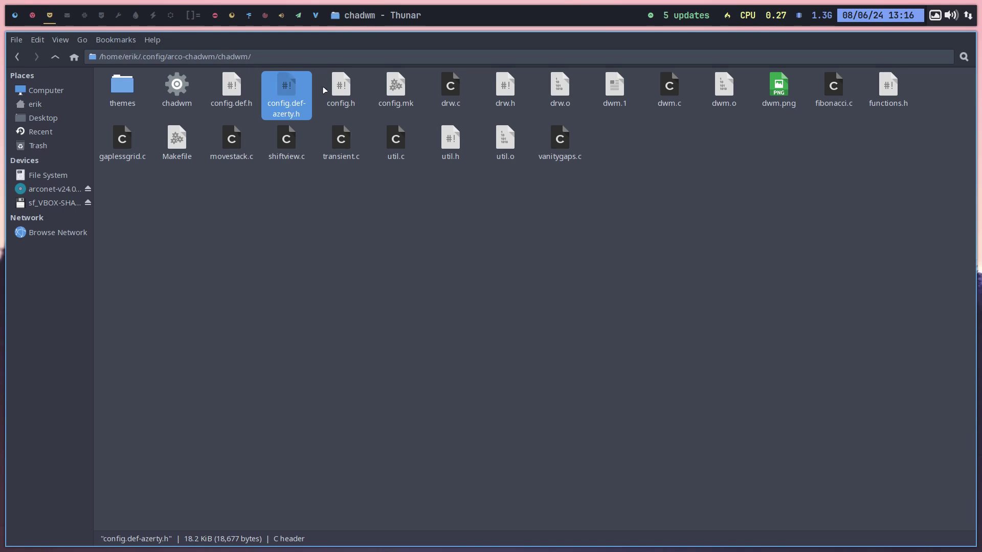
click(342, 97)
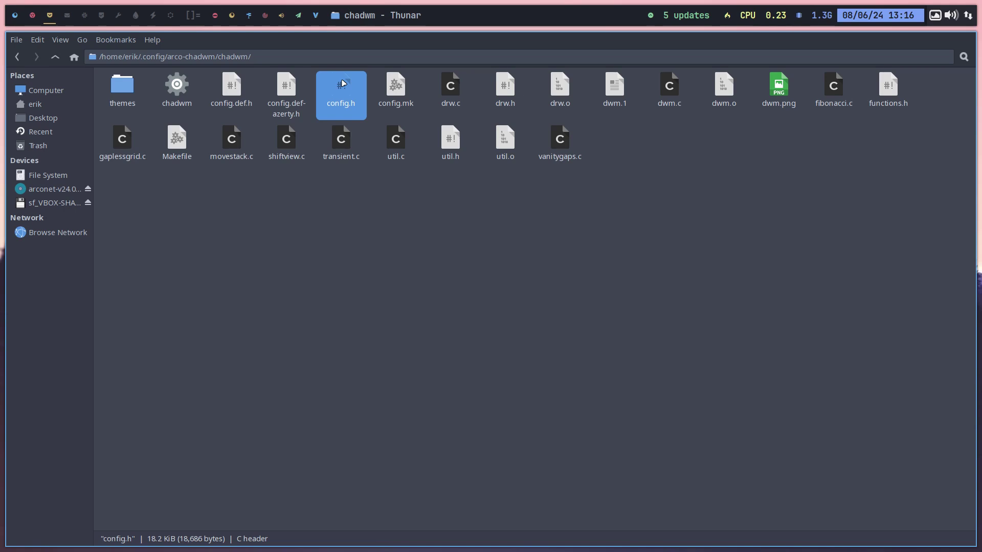
key(Delete)
click(289, 89)
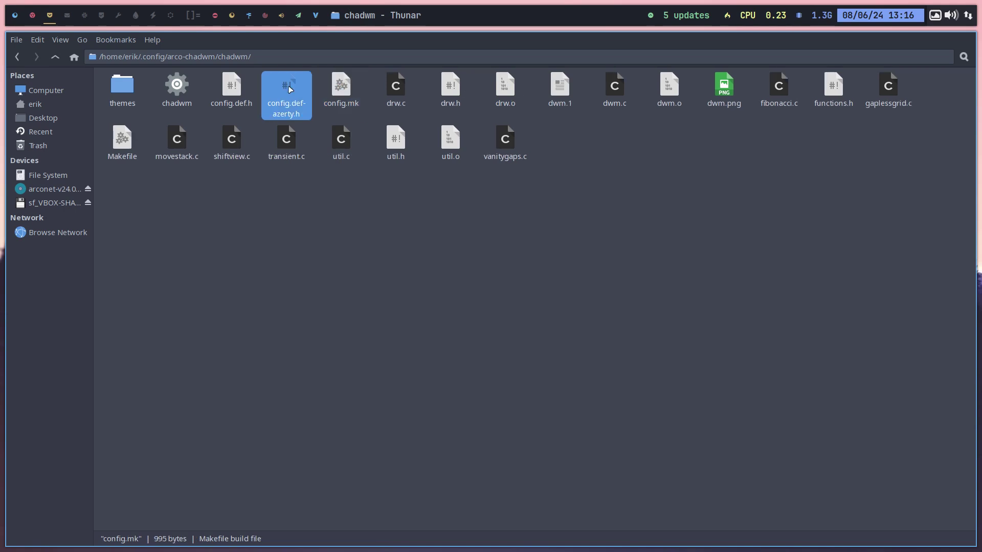
Step: Copy the entire text of config.def-azerty.h in Sublime Text
double_click(289, 89)
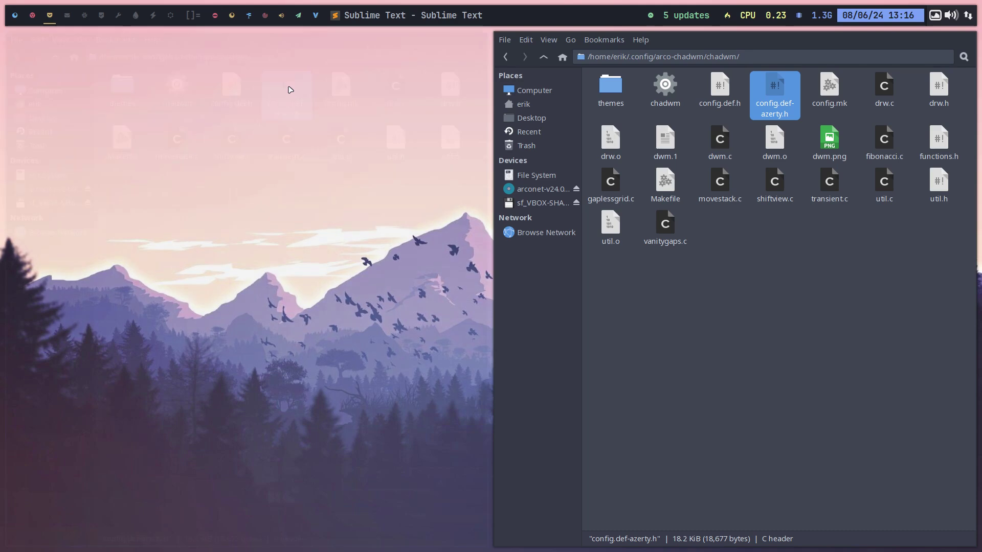
key(ctrl+a)
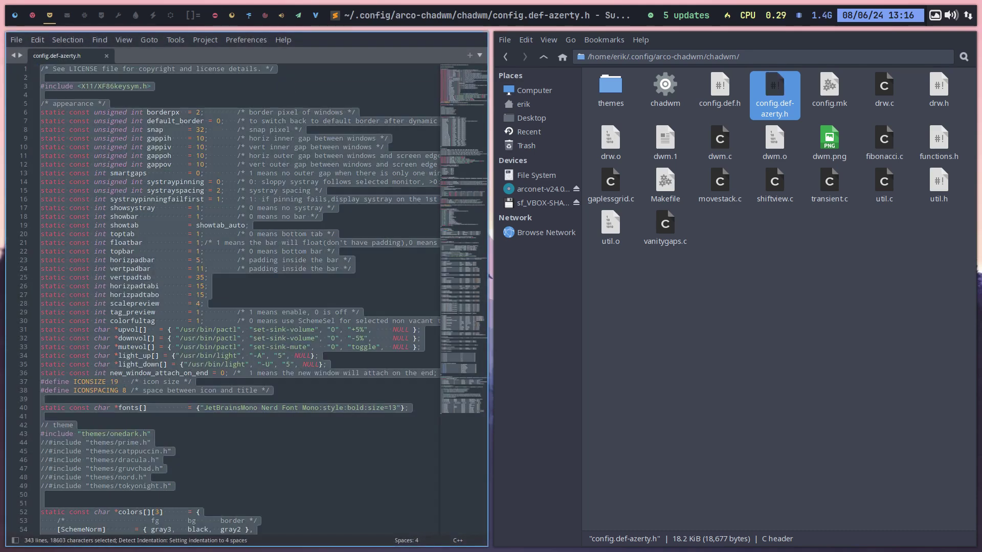
key(ctrl+c)
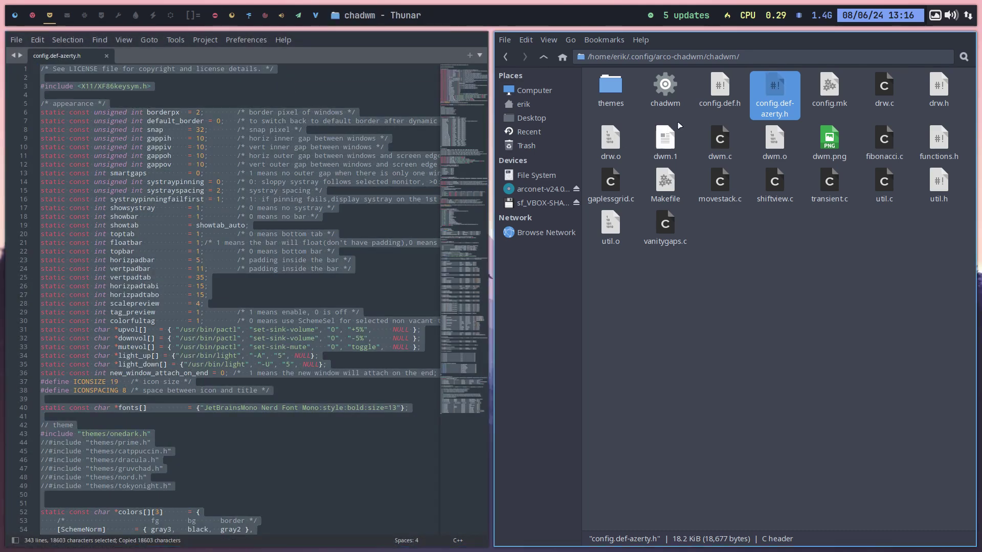
Step: Replace config.def.h's contents with the copied azerty text and save it
click(721, 89)
double_click(721, 89)
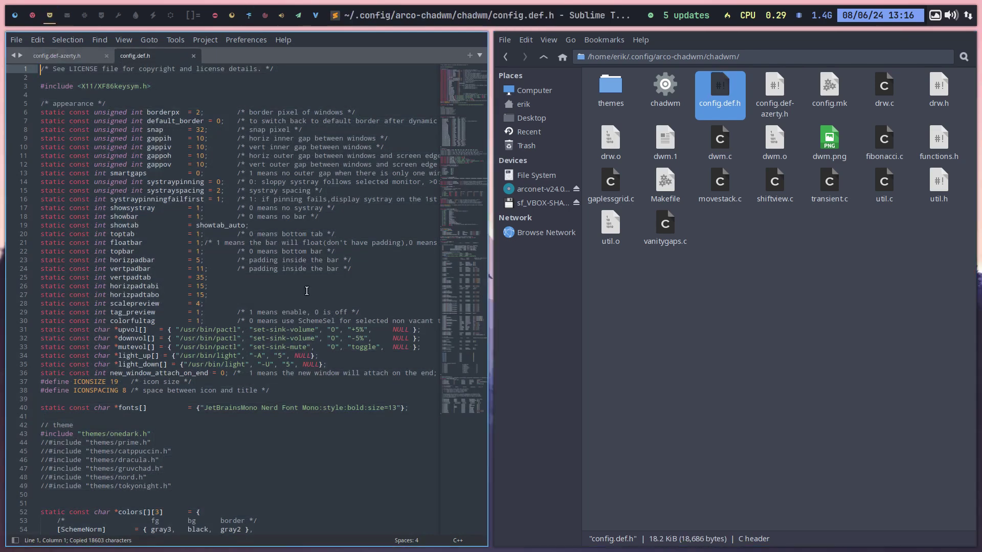
click(249, 260)
key(ctrl+a)
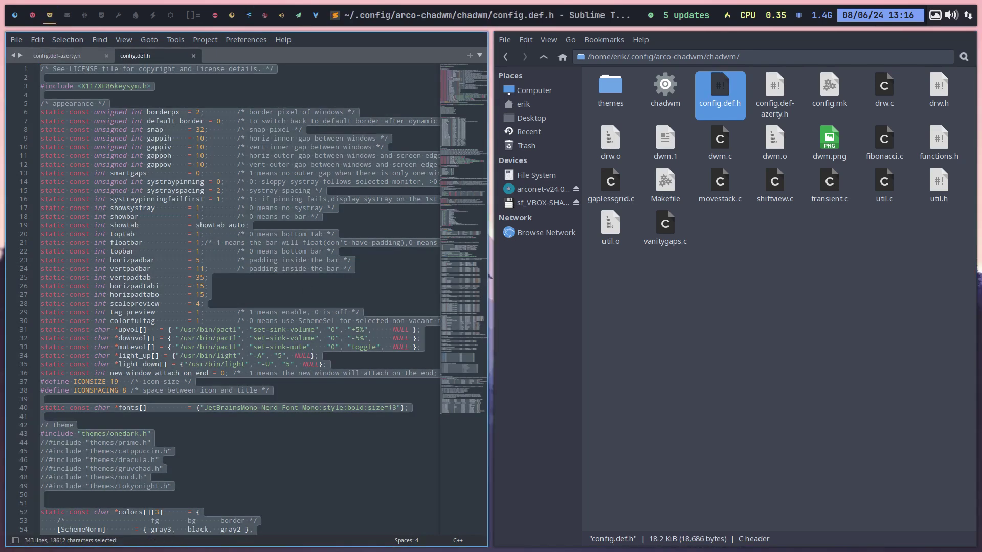
key(BackSpace)
key(ctrl+v)
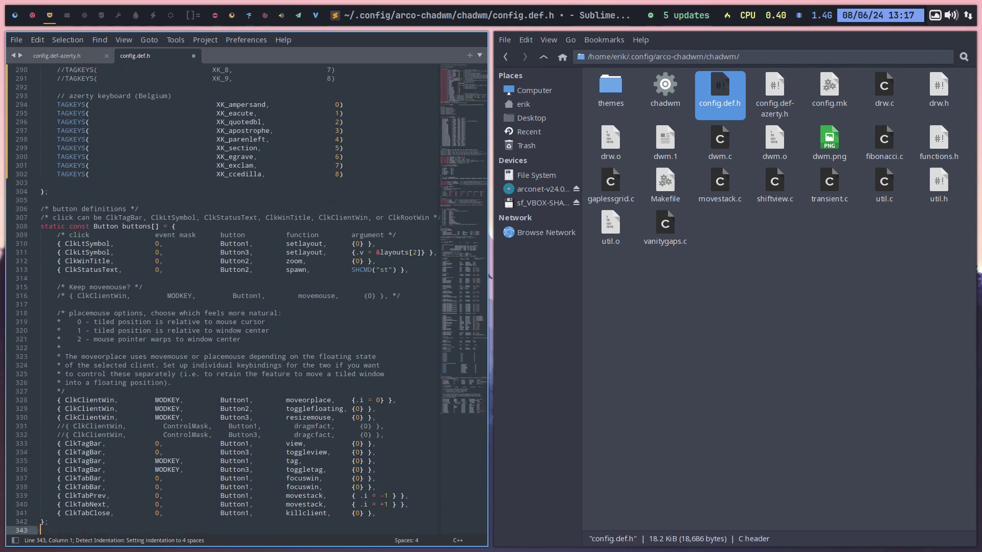
key(ctrl+s)
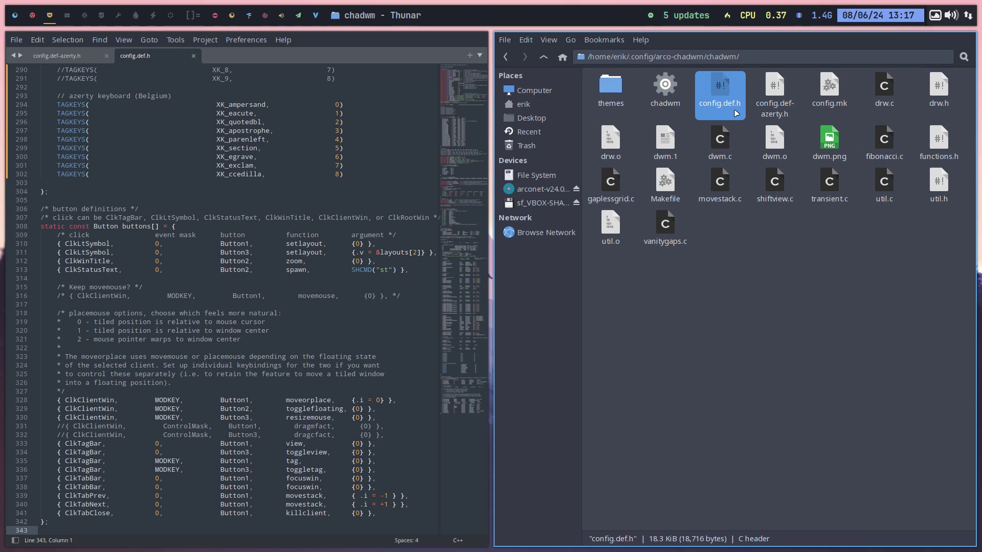
Step: Close both file tabs and the Sublime Text window
click(193, 55)
click(106, 55)
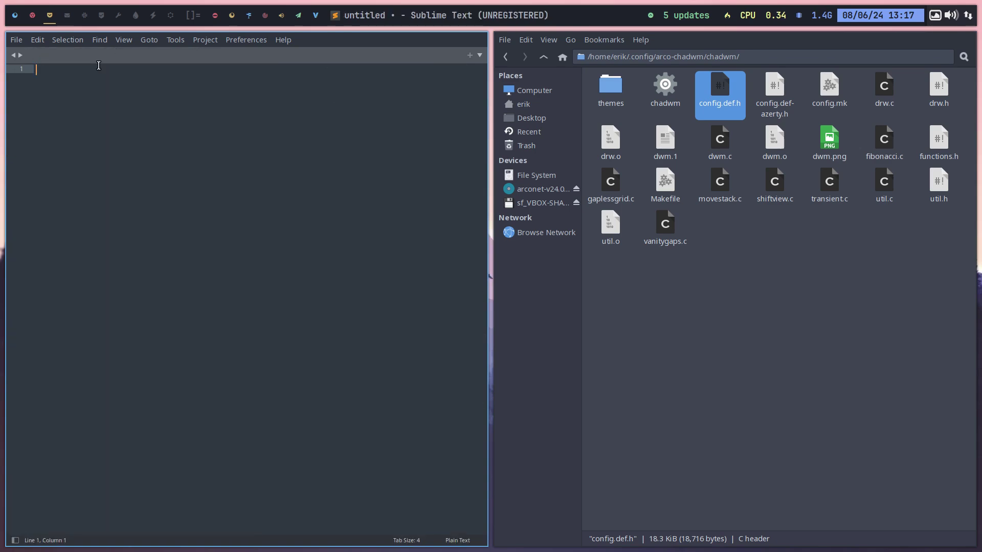
key(super+q)
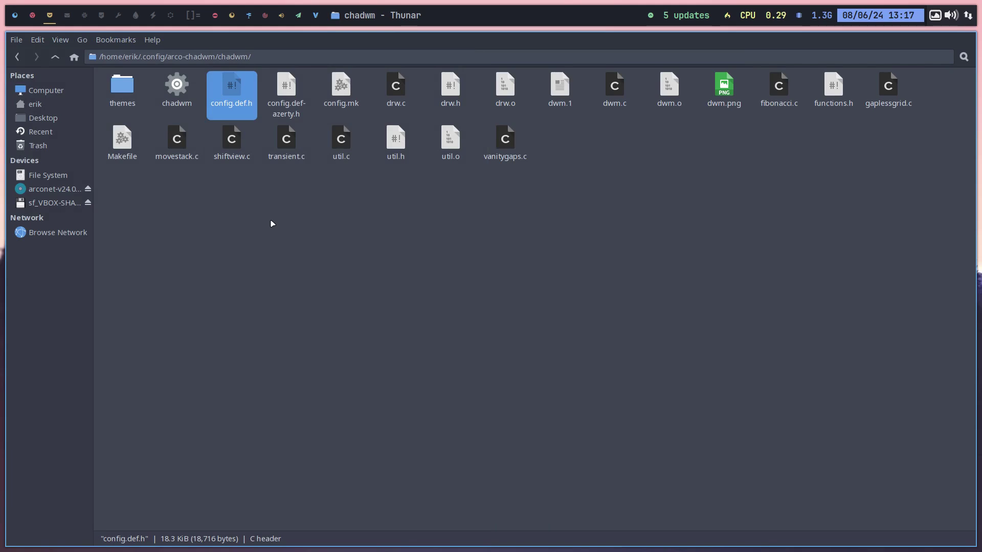
Step: Open a terminal in the chadwm folder and open config.def.h in Sublime Text, scrolling toward the layouts
right_click(279, 215)
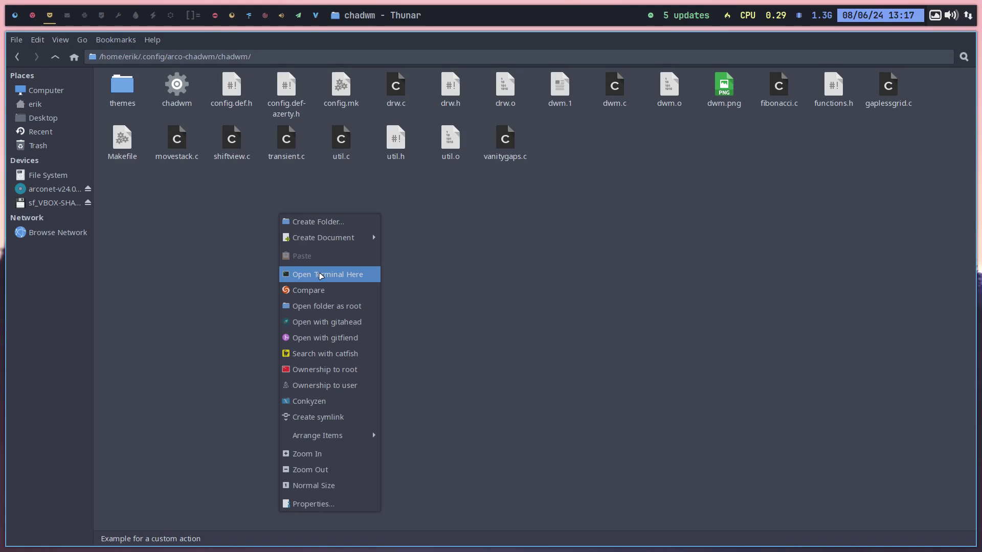
click(321, 276)
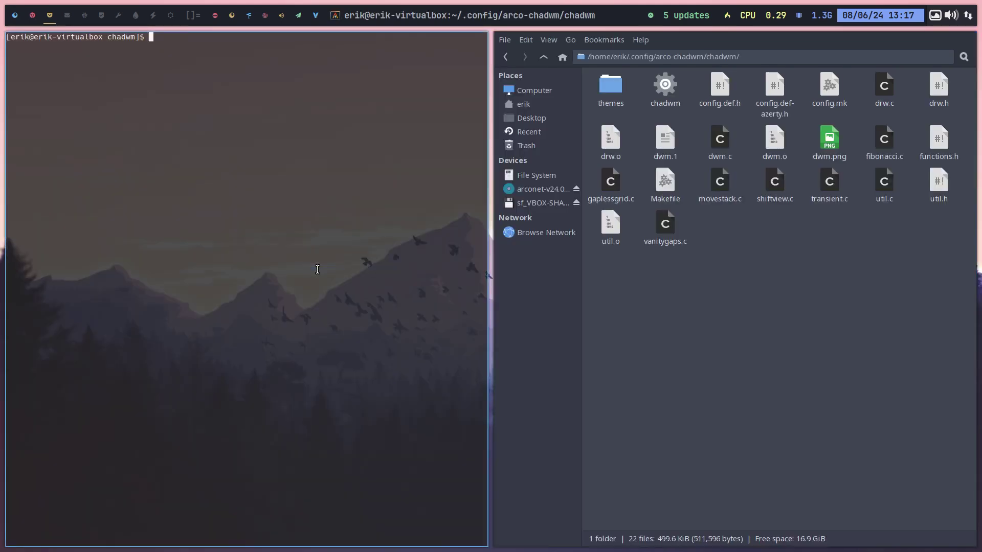
double_click(720, 88)
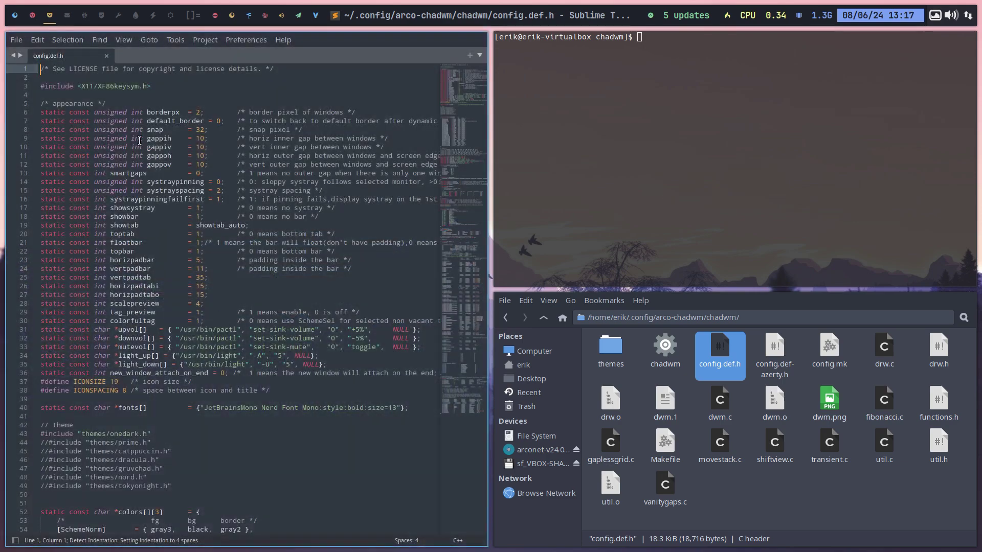
scroll(140, 383, down, 20)
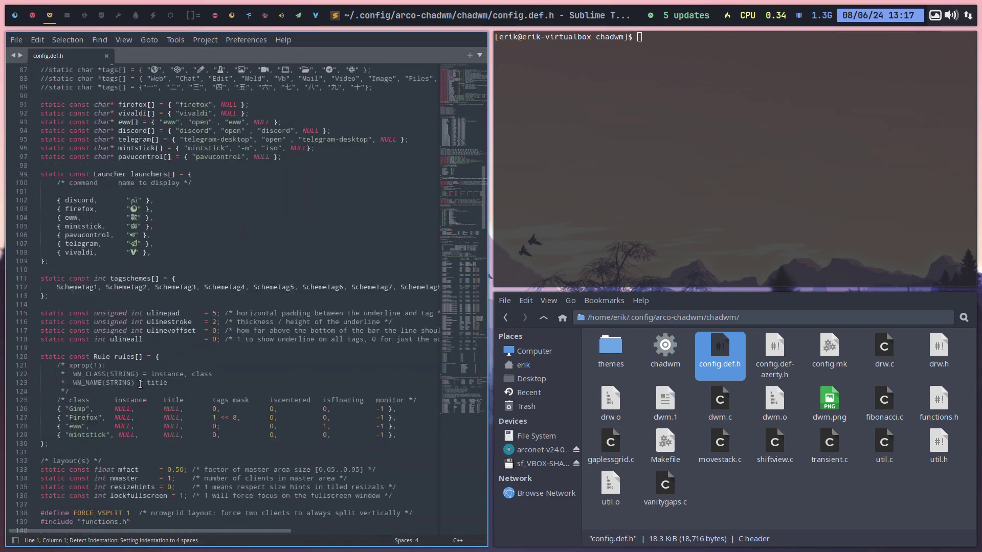
scroll(140, 384, down, 12)
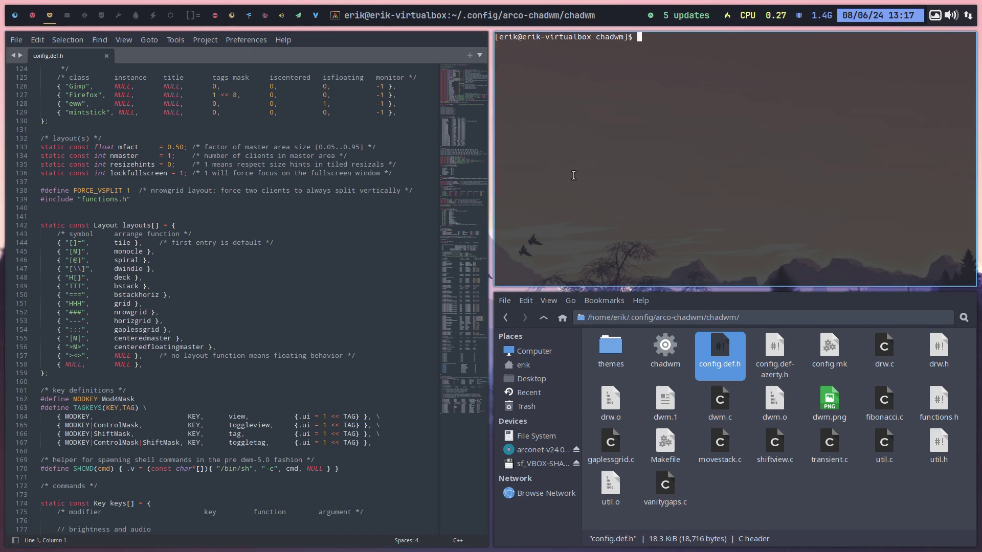
Step: Run which chadwm to locate the binary at /usr/local/bin/chadwm
text(which ch)
key(Tab)
key(Tab)
text(adwm)
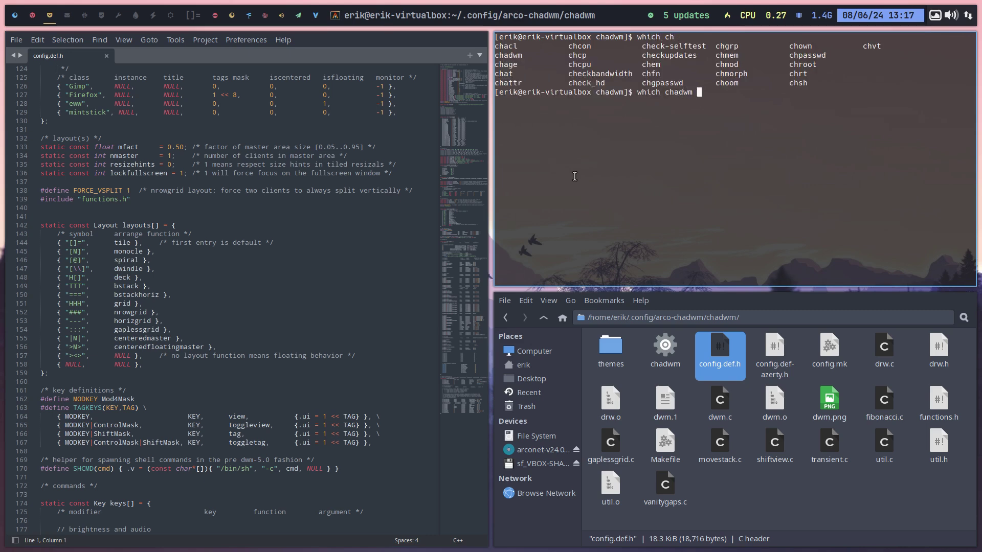
key(Return)
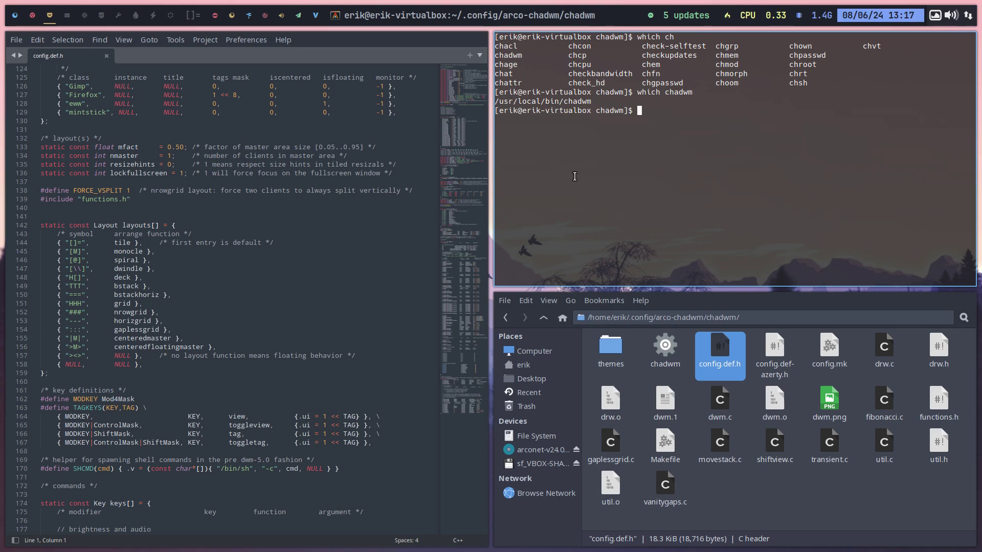
Step: Close config.def.h and Sublime Text, then return focus to the terminal
click(422, 244)
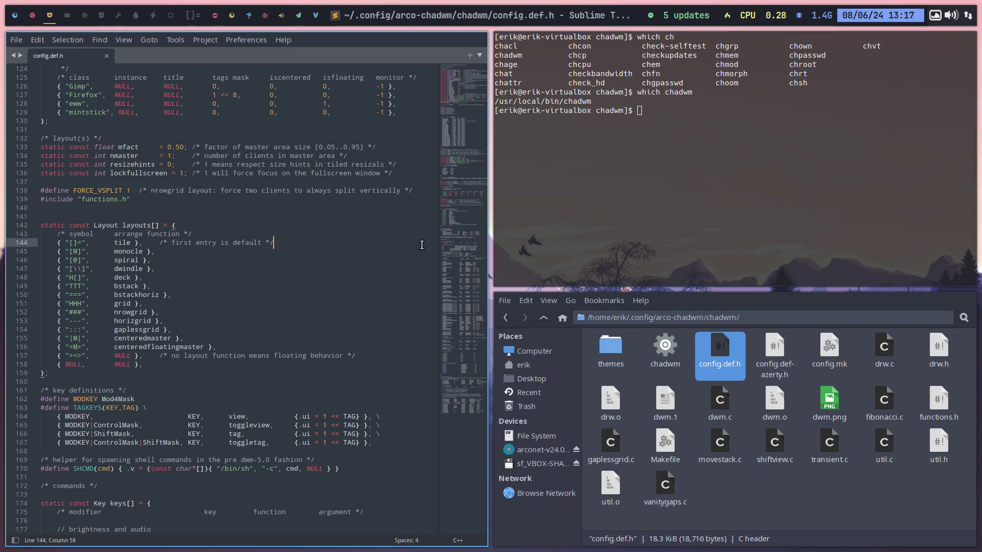
click(107, 56)
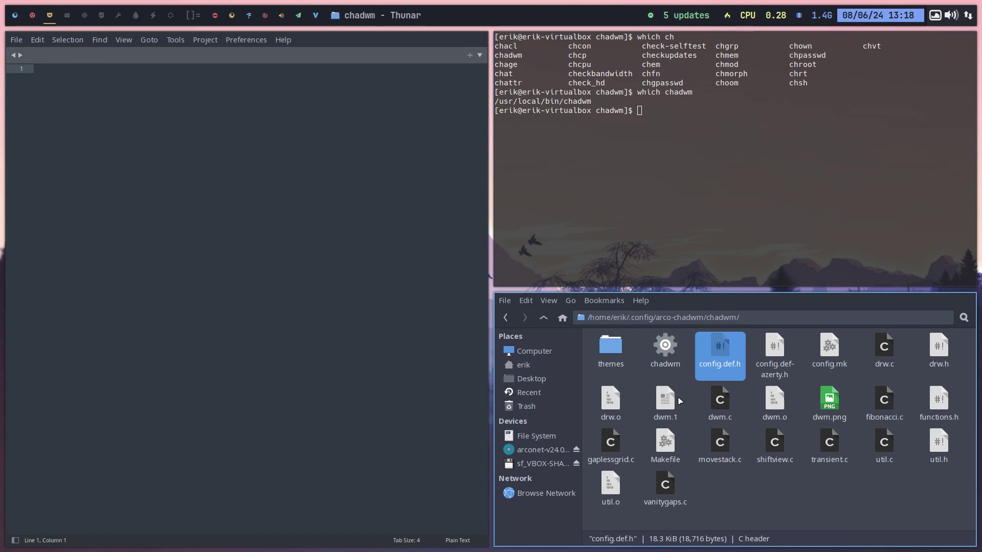
key(super+q)
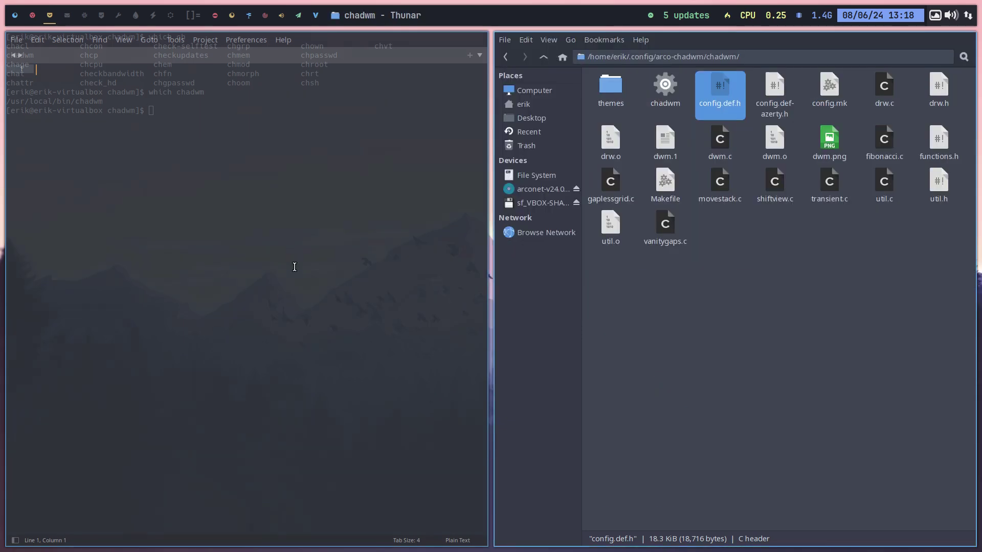
click(225, 139)
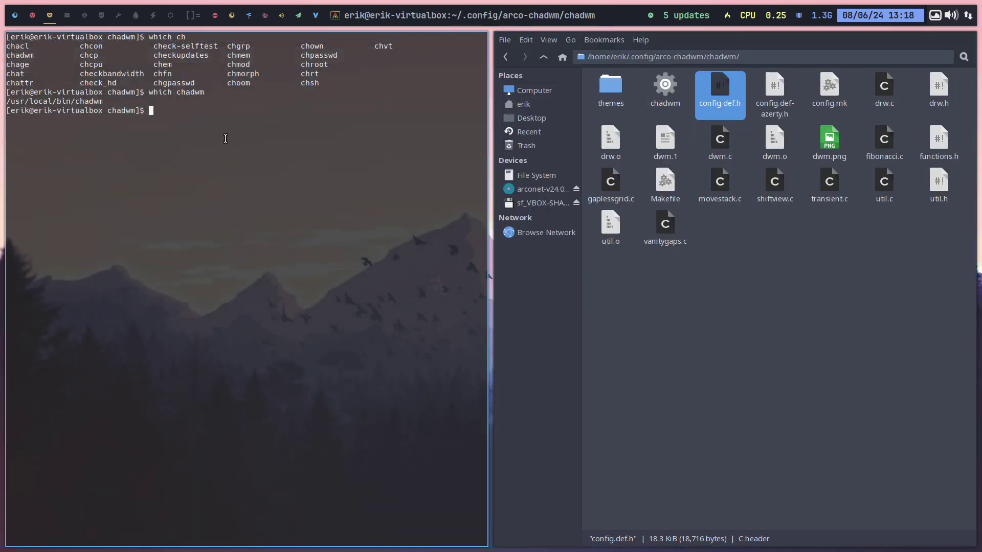
Step: Build chadwm with make, then install it with sudo make install
text(make)
key(Return)
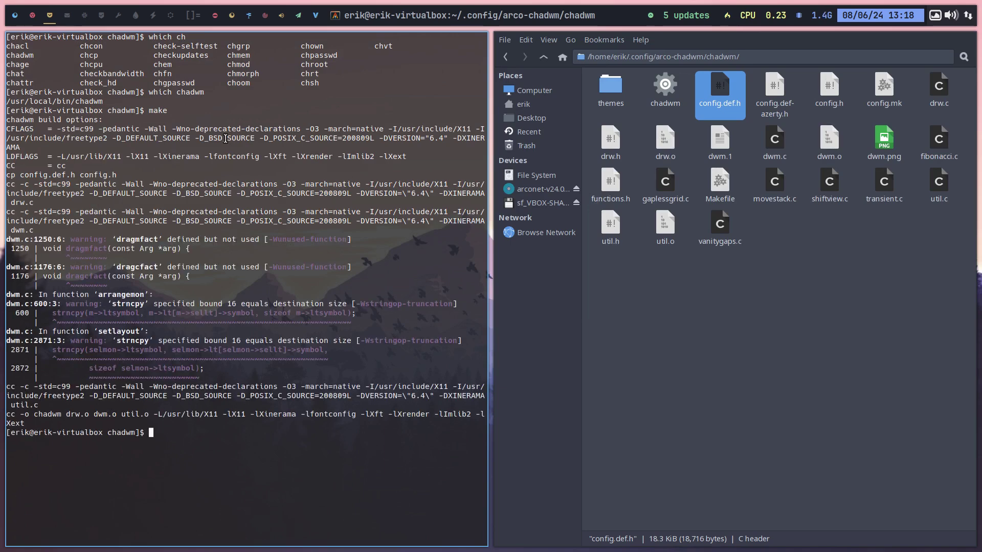
text(sudo make install)
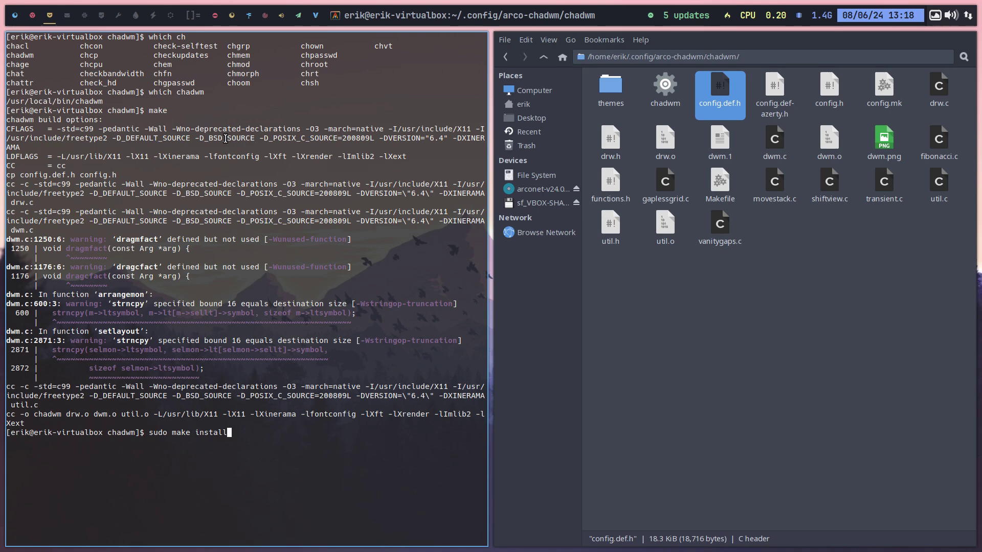
key(Return)
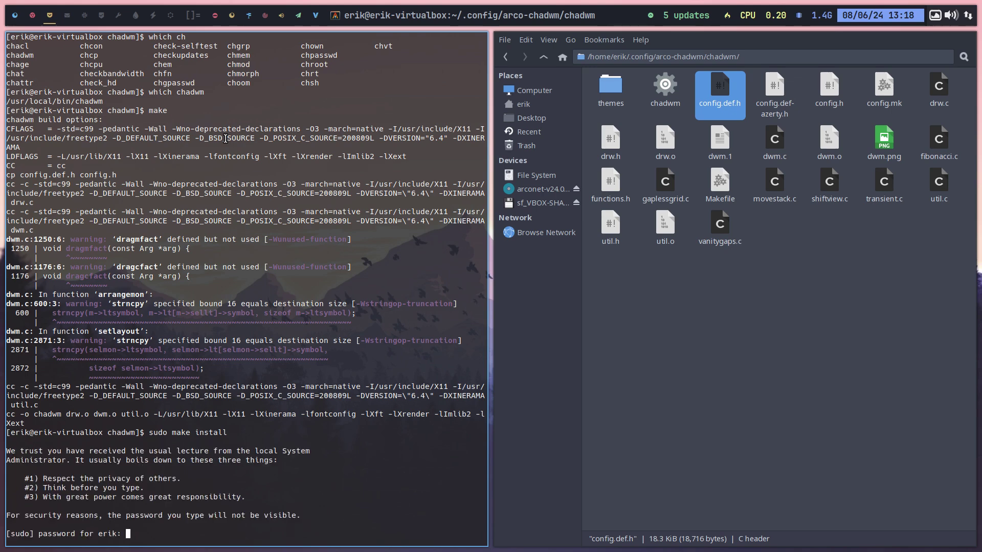
key(Return)
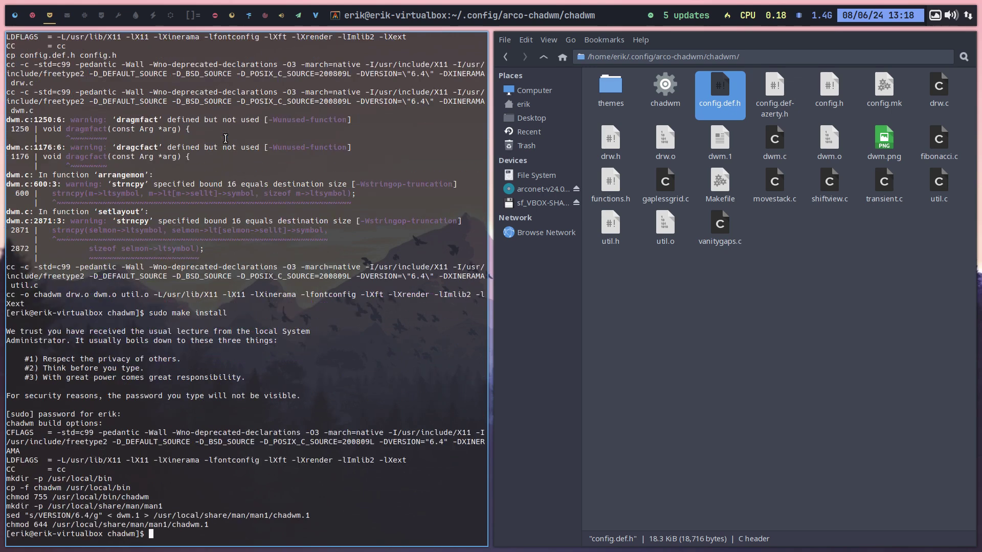
Step: Highlight the installed /usr/local/bin/chadwm path in the install output
drag(118, 479, 147, 483)
click(34, 491)
click(147, 483)
drag(152, 497, 52, 497)
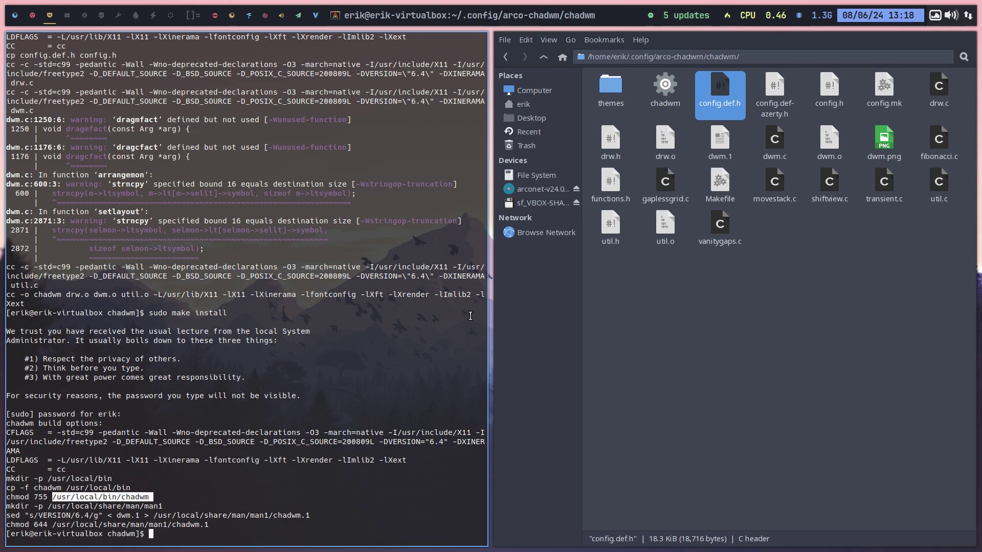
Step: Navigate Thunar to /usr/share/xsessions and select chadwm.desktop
click(546, 177)
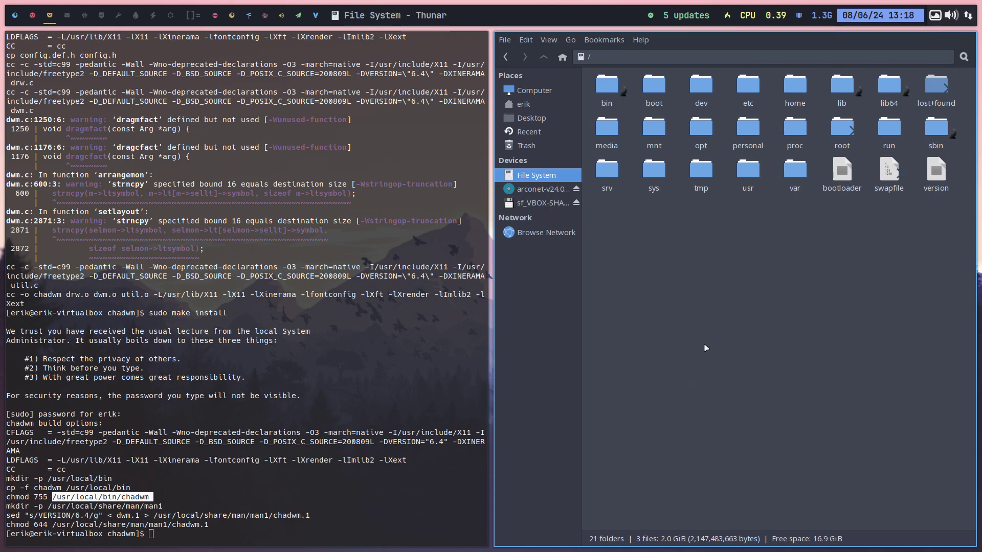
double_click(748, 173)
text(sh)
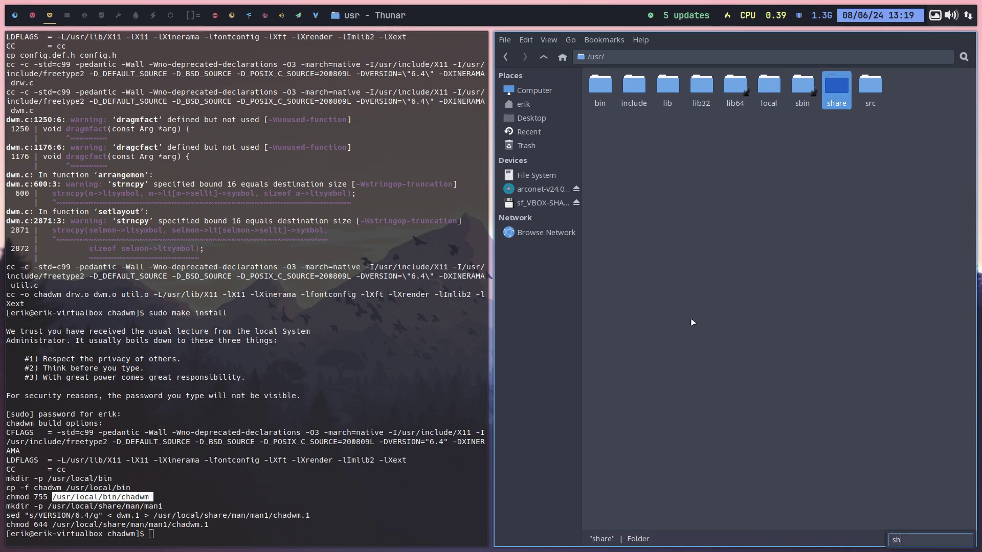
key(Return)
text(xs)
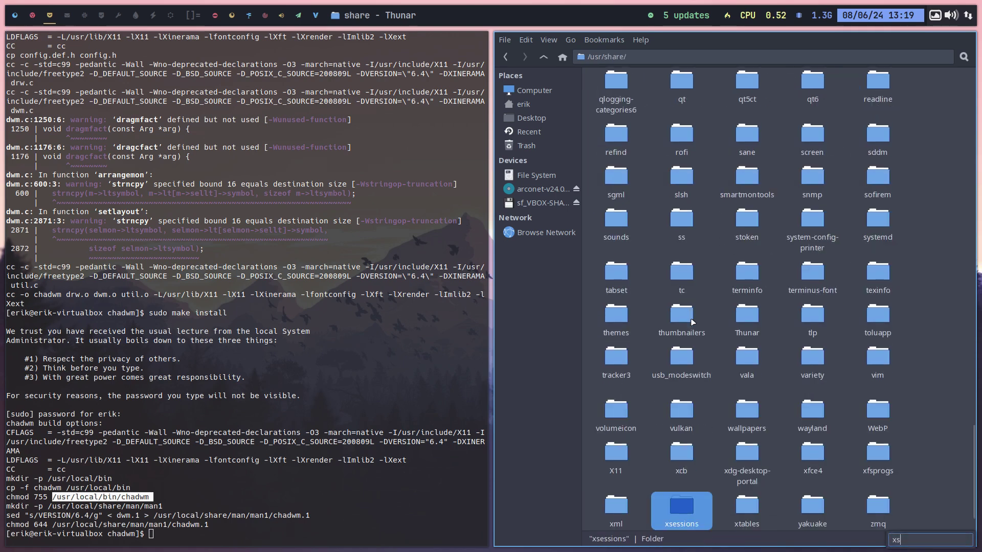
key(Return)
click(612, 95)
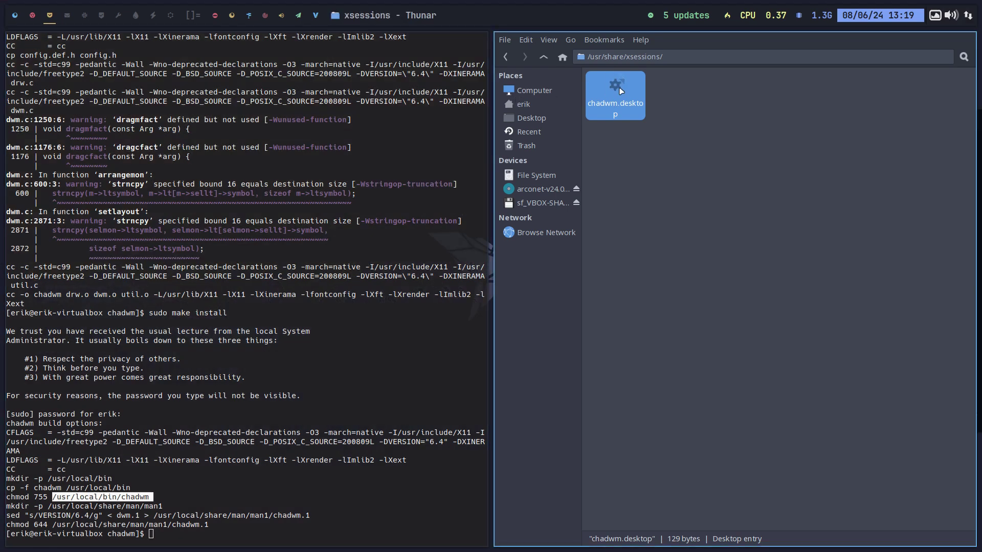
Step: Open chadwm.desktop in Sublime Text, enlarge the font, and mark its /usr/bin/exec-chadwm Exec path
right_click(617, 92)
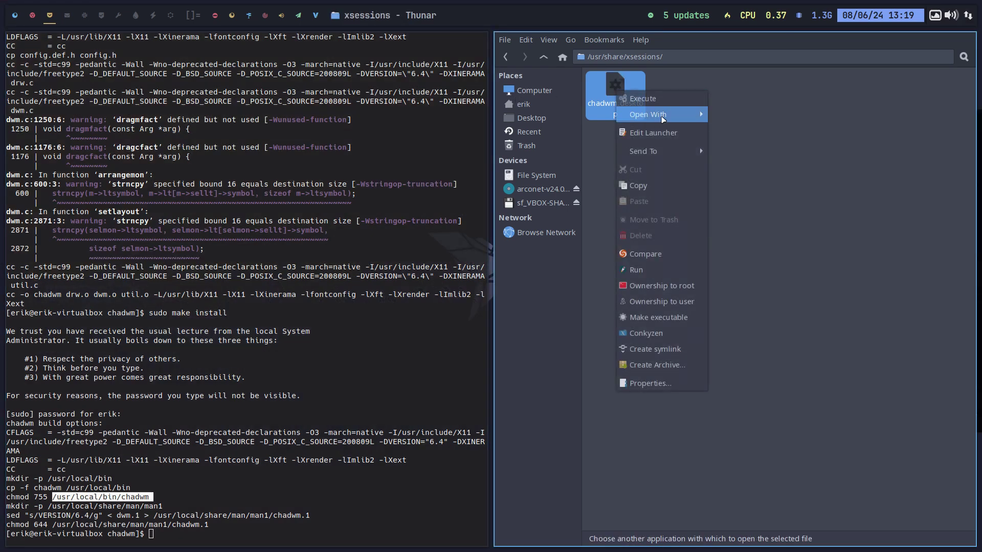
mouse_move(663, 116)
click(739, 117)
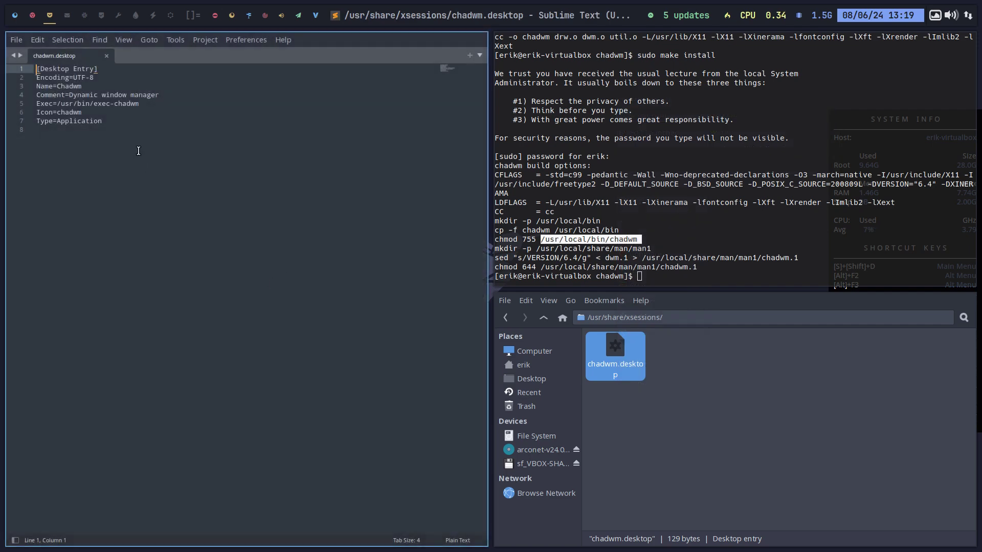
key(ctrl+equal)
key(ctrl+equal)
key(ctrl+equal)
key(ctrl+equal)
key(ctrl+equal)
key(ctrl+equal)
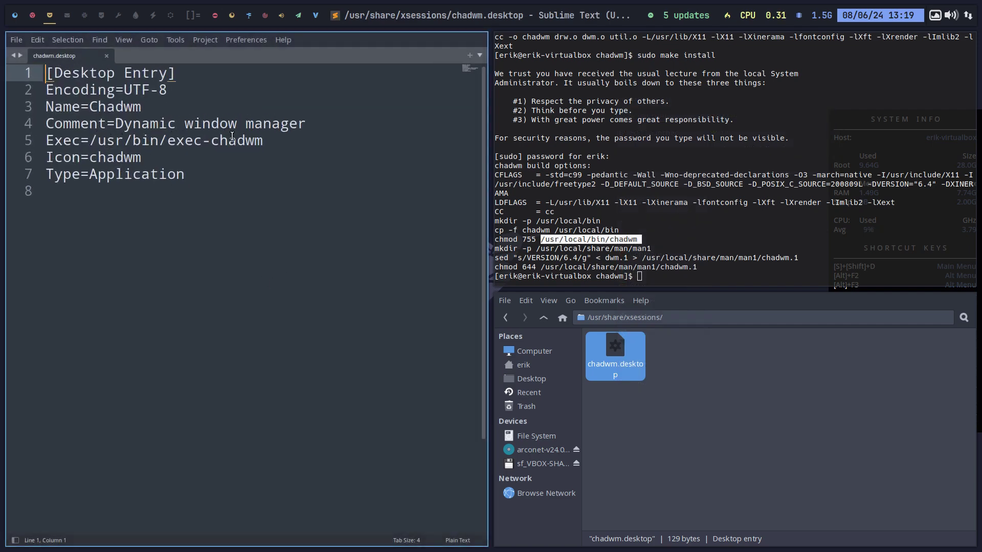
drag(270, 144, 44, 144)
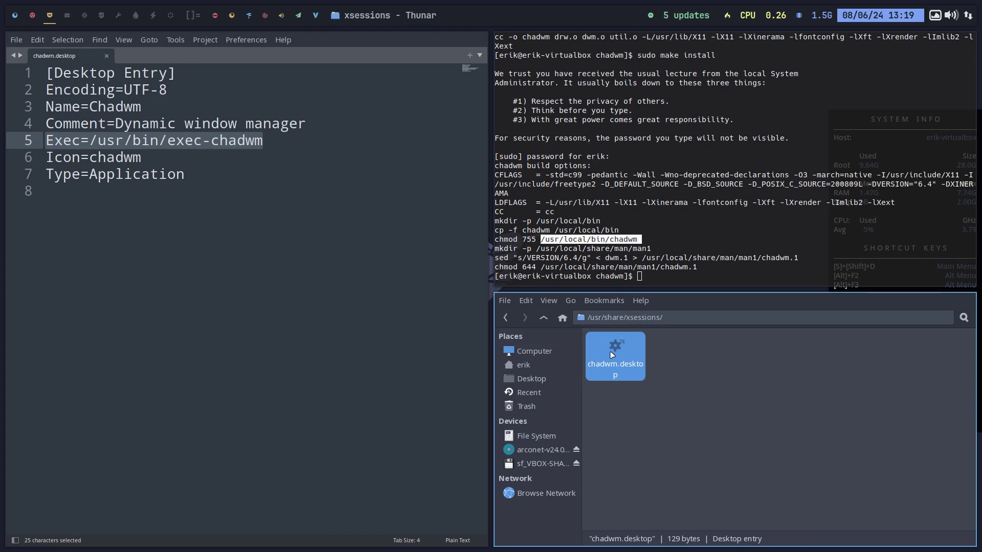
key(super+j)
key(super+j)
click(535, 436)
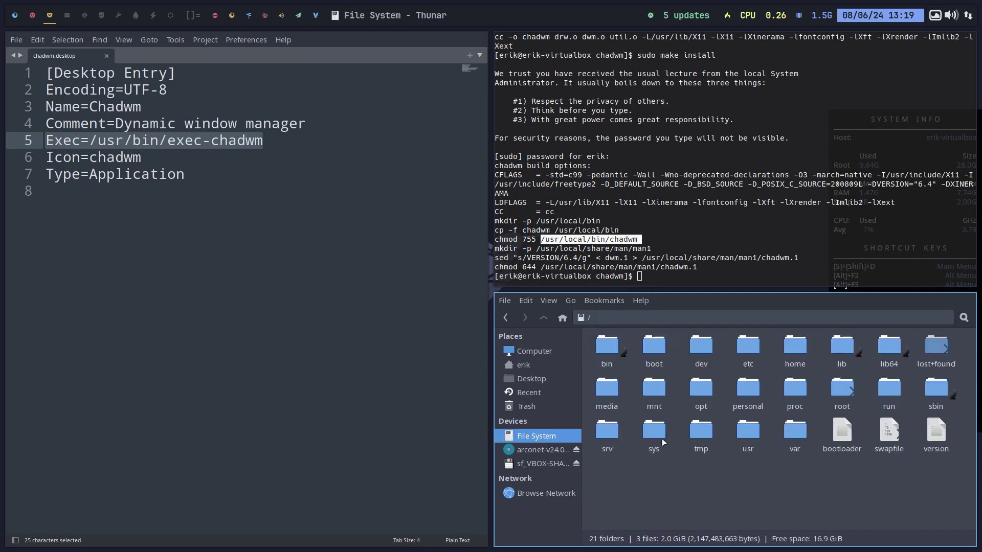
double_click(748, 434)
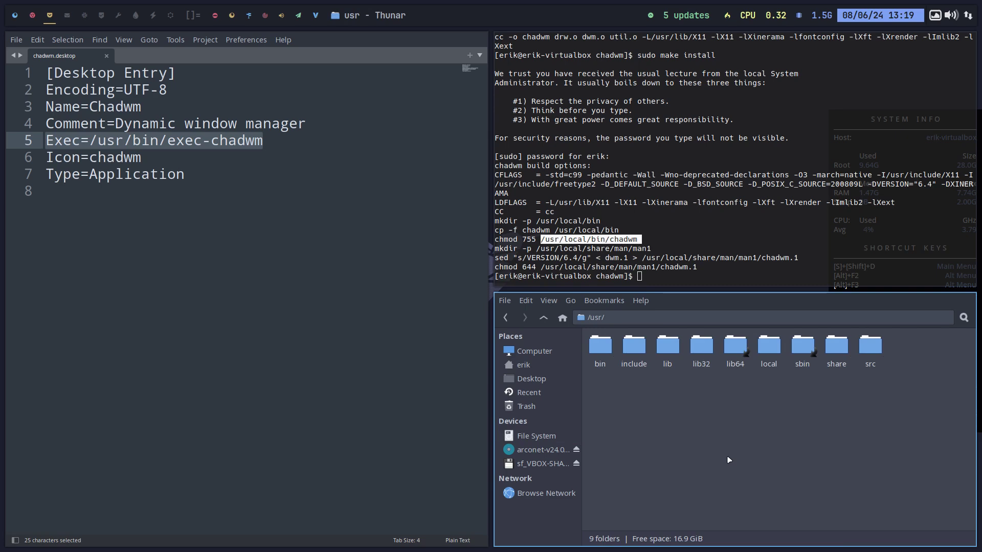
double_click(600, 349)
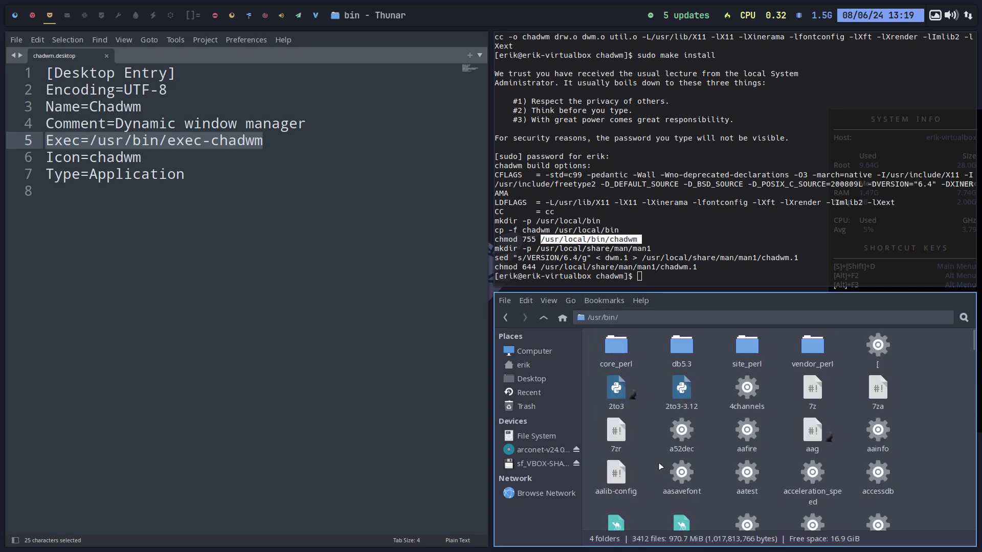
text(exec)
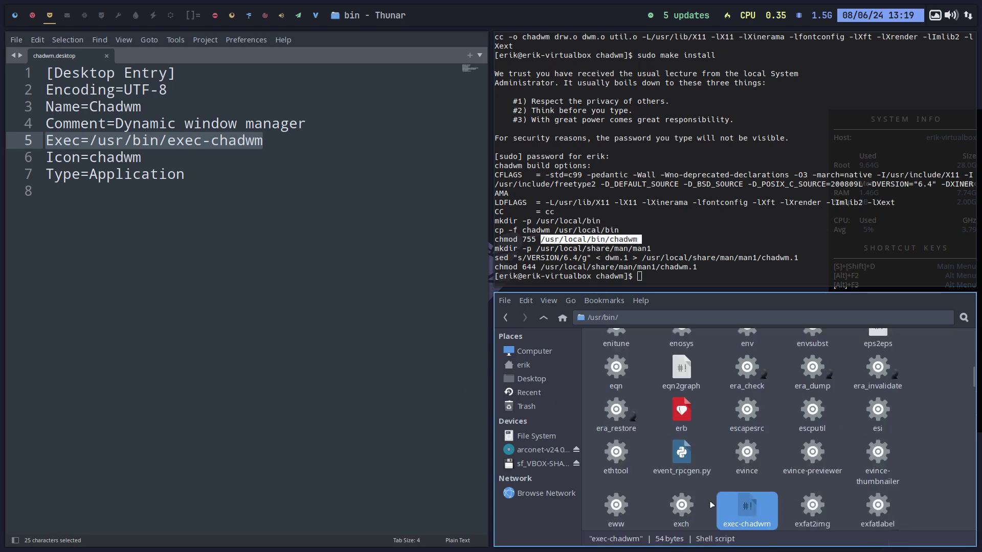
drag(744, 506, 354, 417)
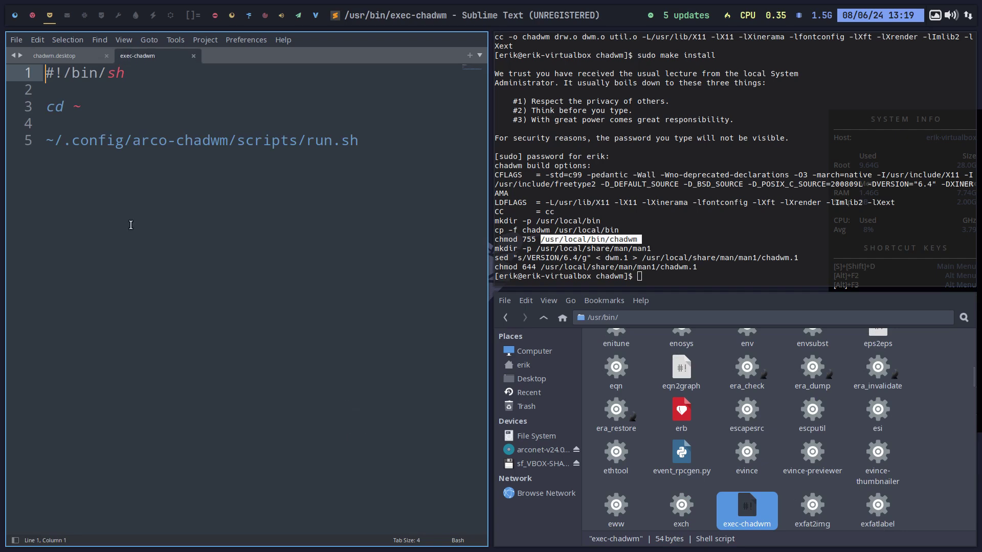
scroll(125, 213, up, 2)
drag(83, 121, 105, 125)
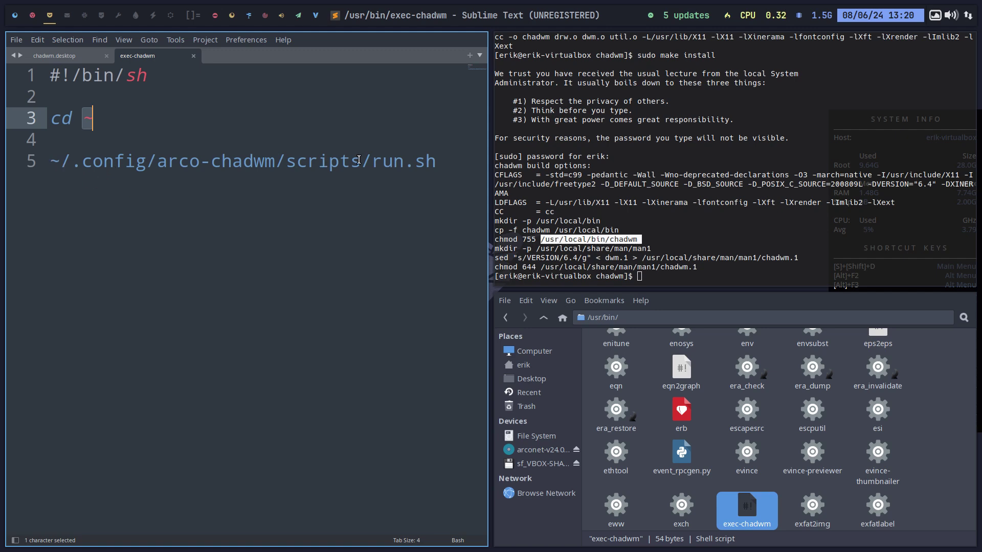
drag(372, 162, 434, 166)
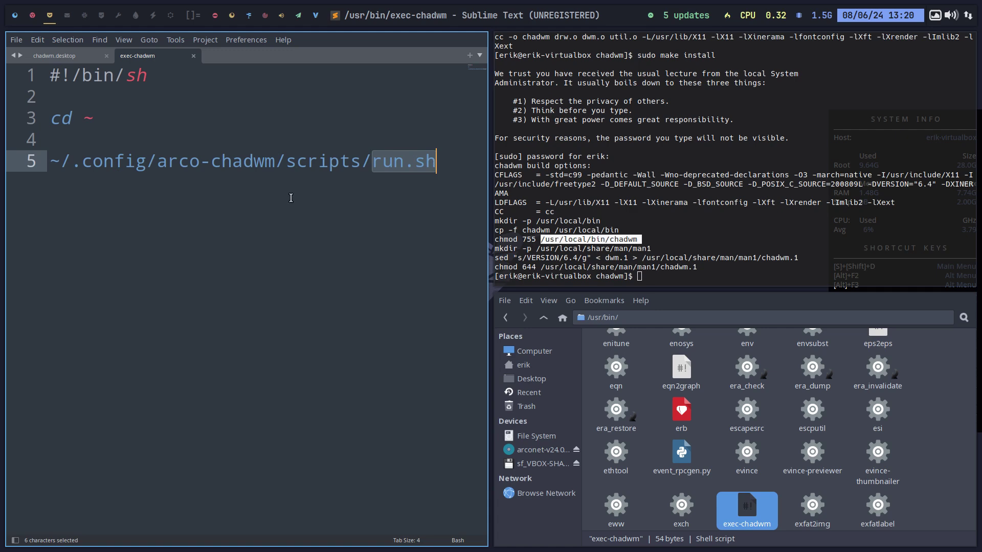
drag(157, 161, 275, 167)
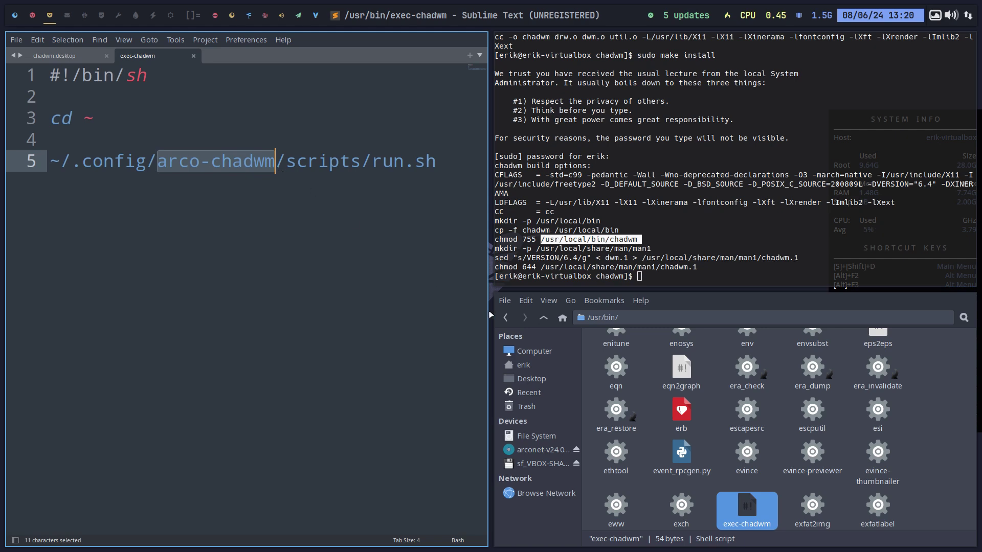
Step: Browse Home > .config > arco-chadwm > scripts in Thunar and open run.sh in Sublime Text
click(539, 365)
double_click(725, 347)
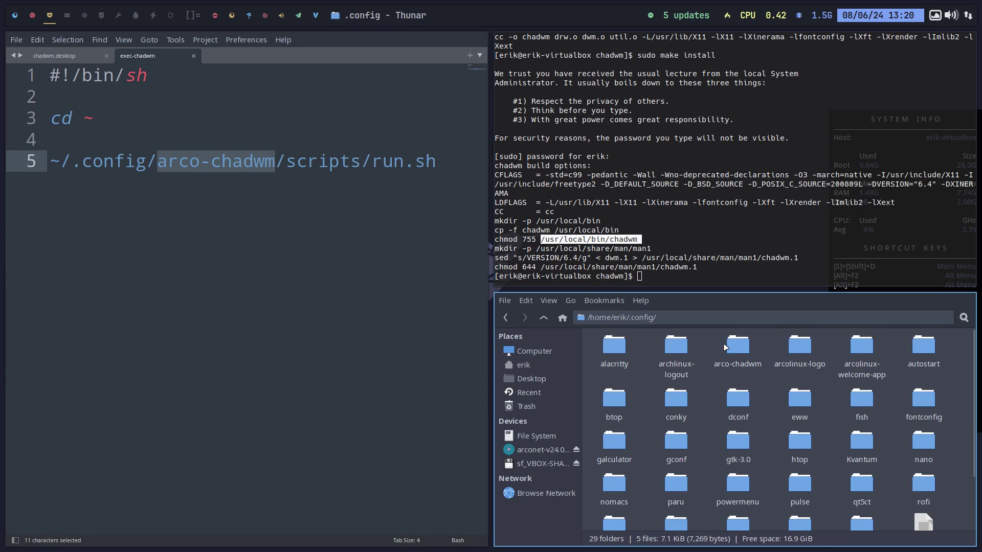
click(741, 353)
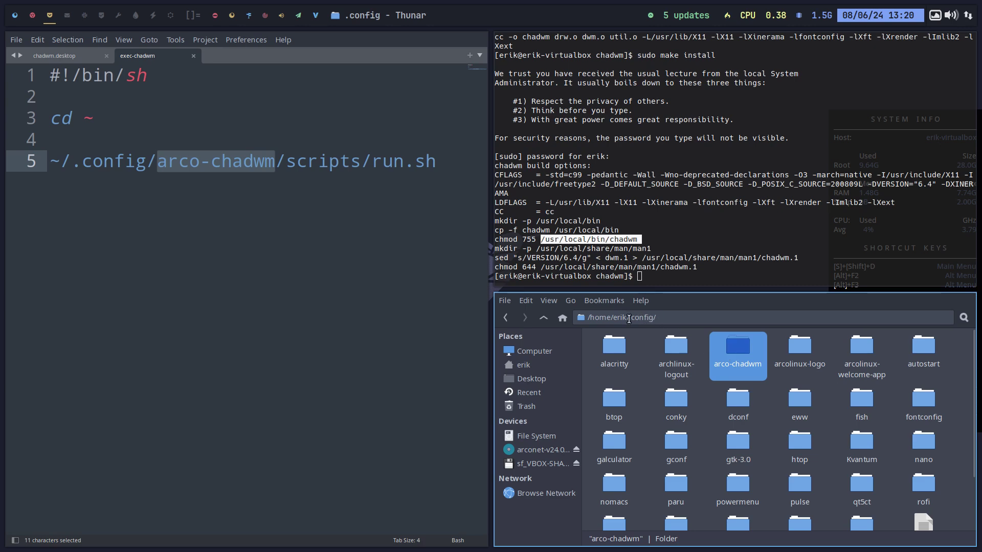
key(Home)
key(shift+Right)
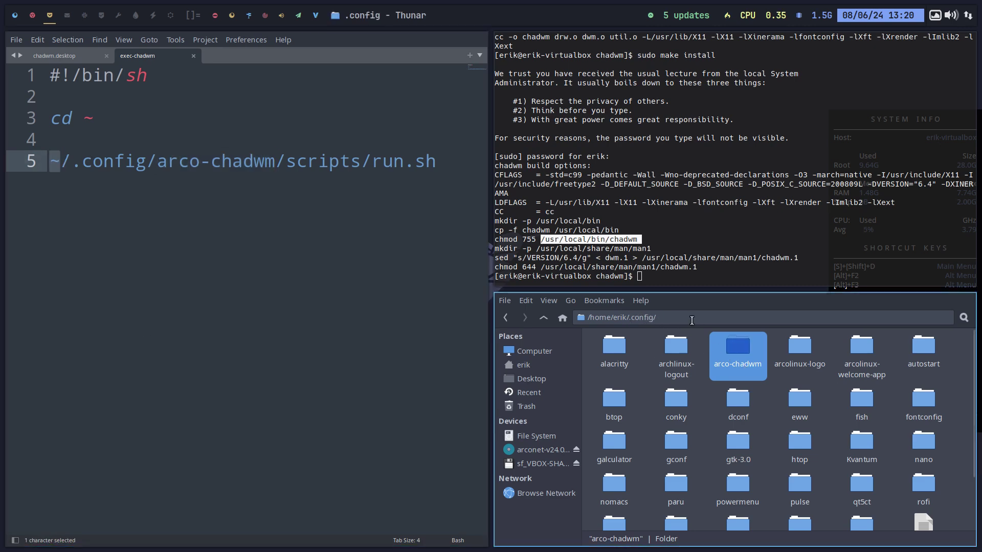
double_click(740, 350)
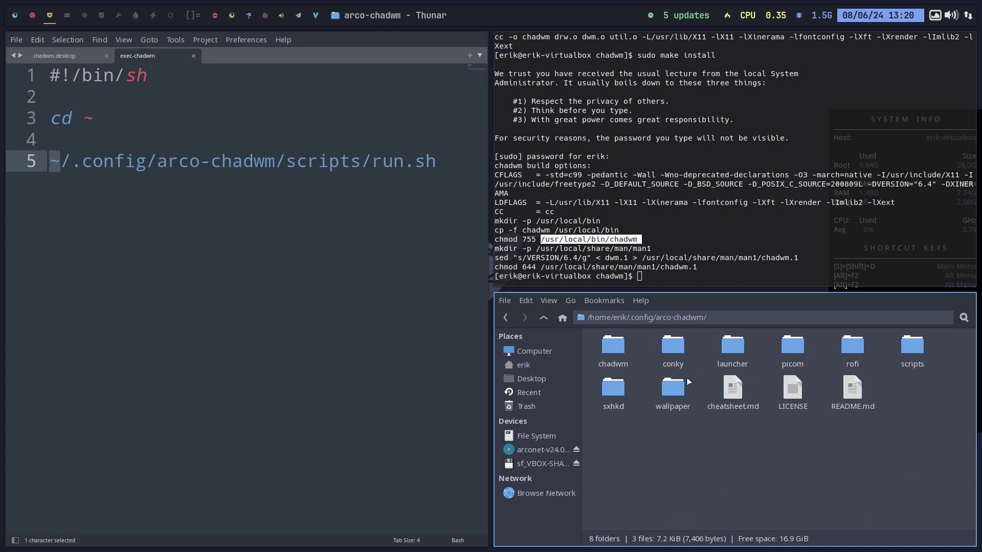
double_click(912, 346)
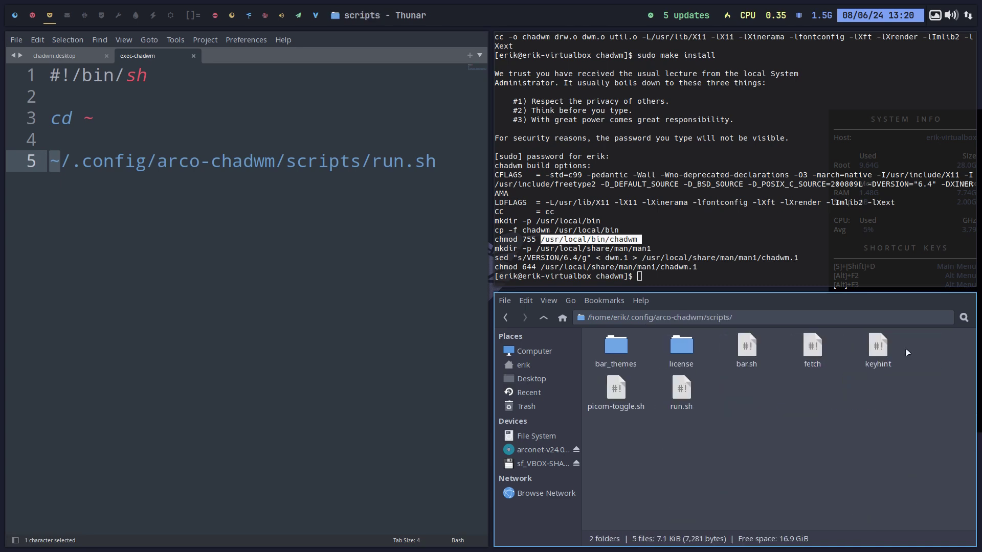
double_click(682, 394)
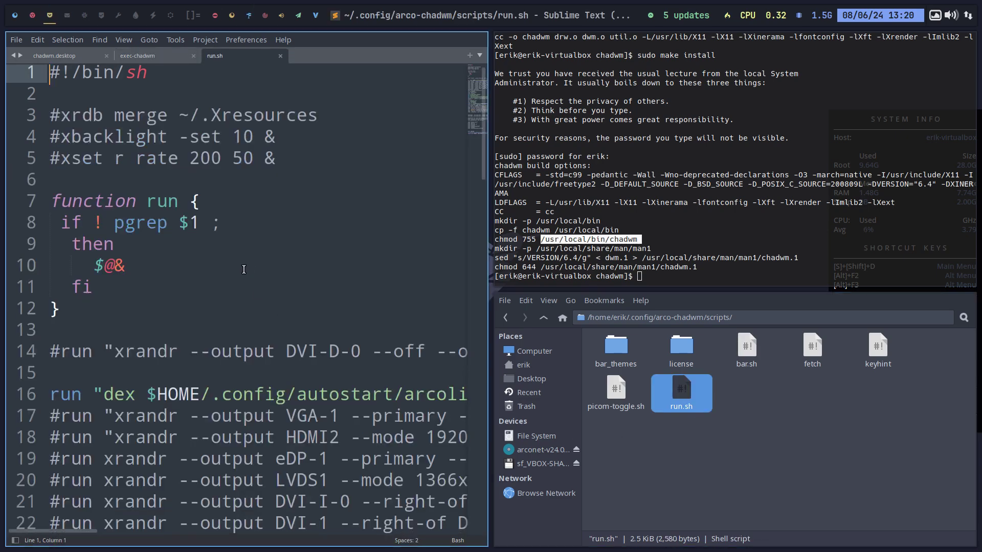
Step: Scroll run.sh to highlight the pkill bar.sh line and the bar.sh launch path on lines 67–68
scroll(246, 271, down, 5)
scroll(244, 269, down, 15)
scroll(244, 270, up, 5)
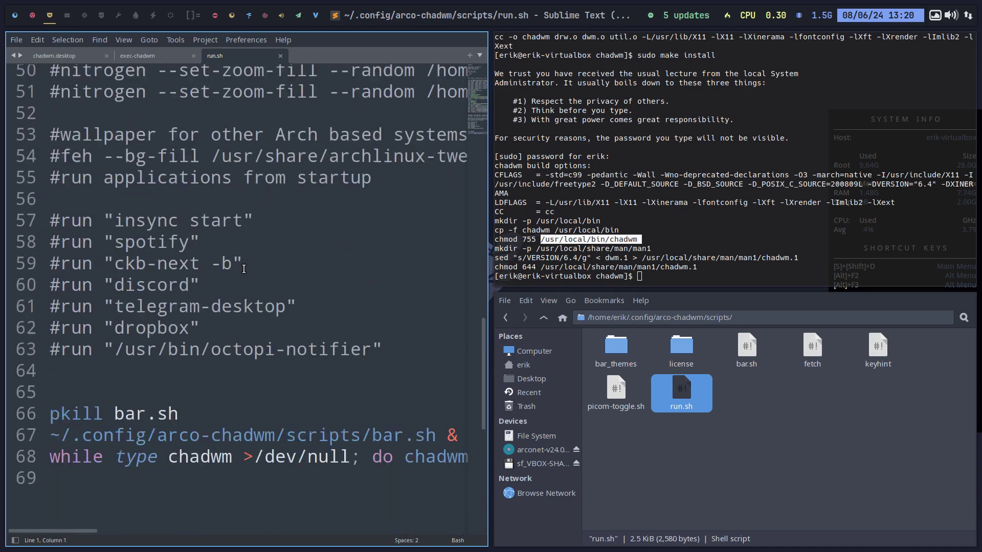
scroll(243, 270, down, 2)
click(187, 270)
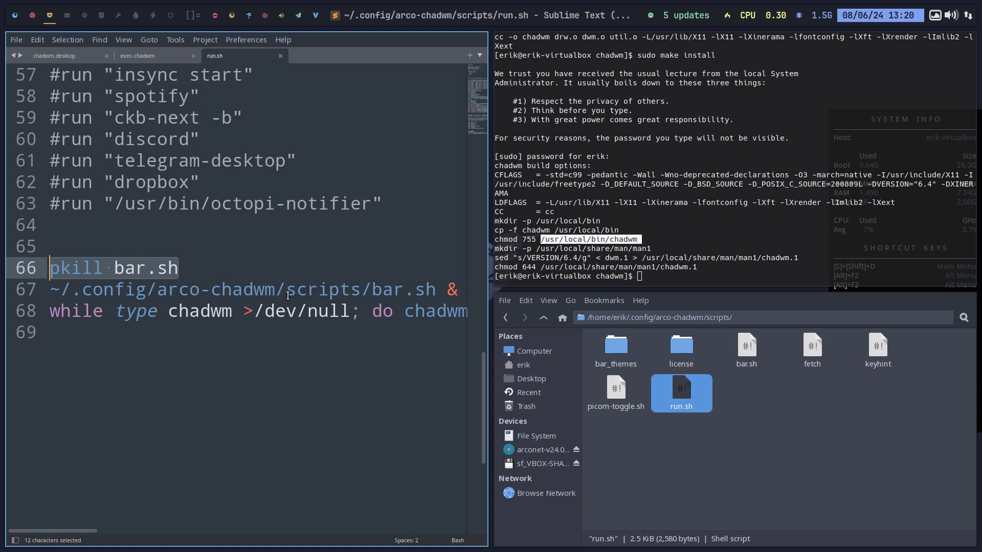
drag(295, 291, 447, 282)
click(127, 336)
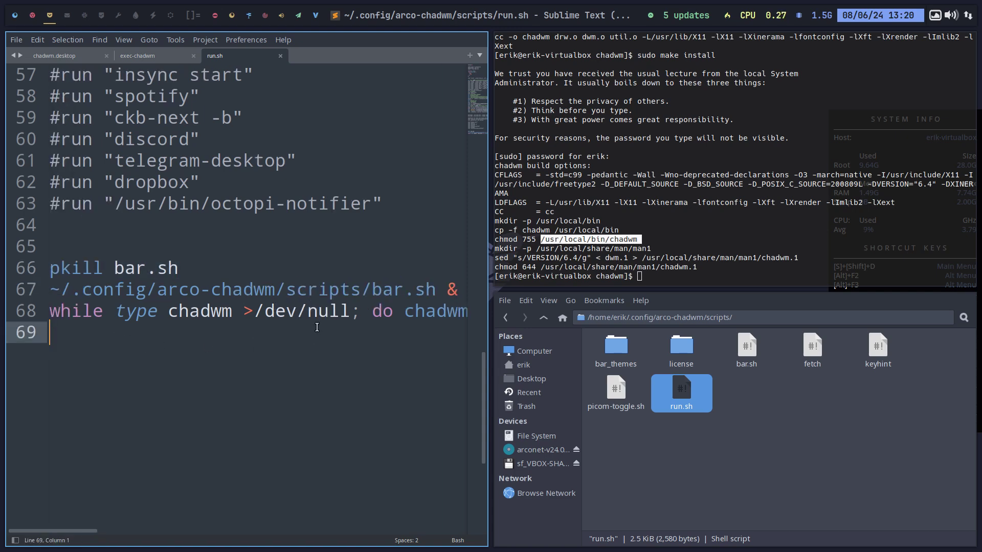
drag(395, 311, 468, 317)
click(105, 327)
Step: Shrink the editor font one step and close the Thunar and terminal windows
key(ctrl+minus)
key(ctrl+minus)
key(ctrl+minus)
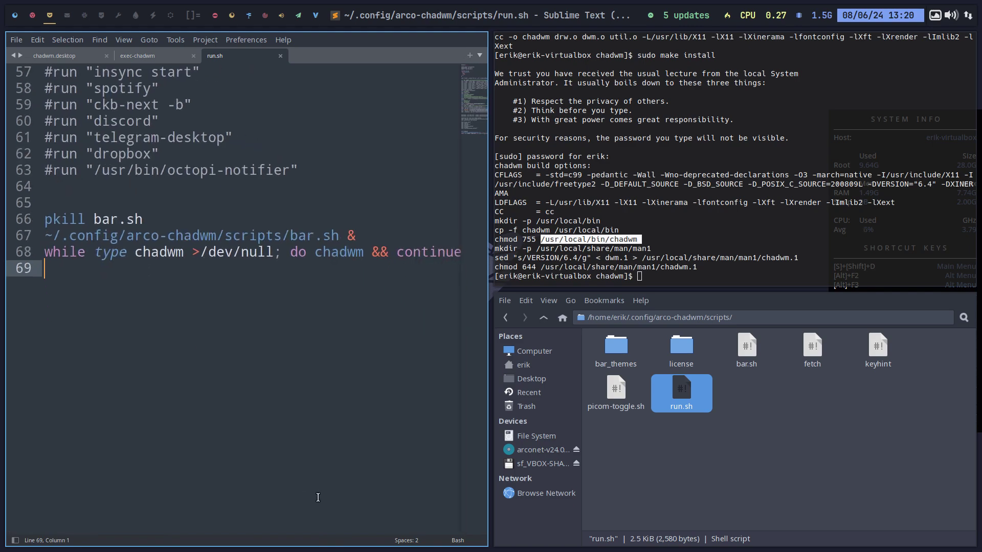
click(673, 419)
key(super+q)
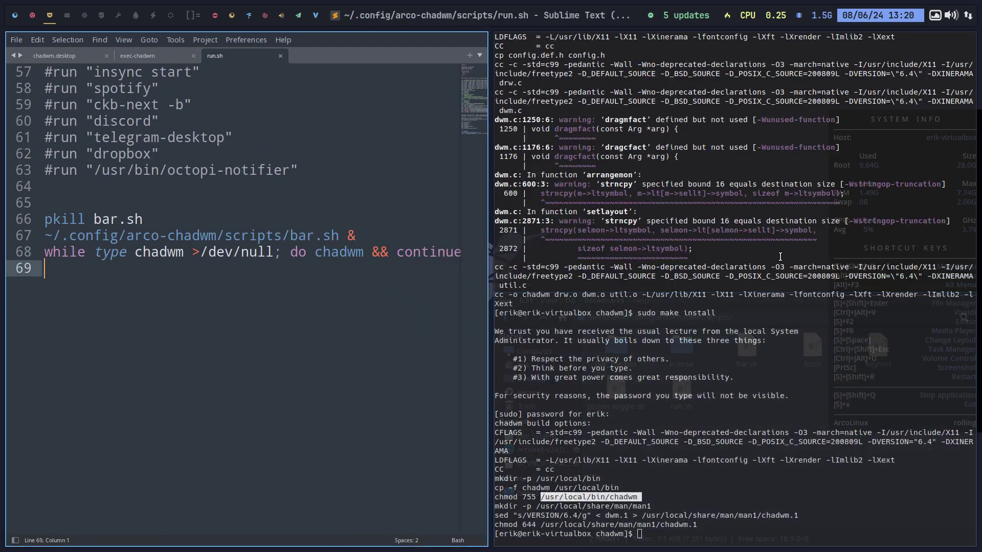
key(super+q)
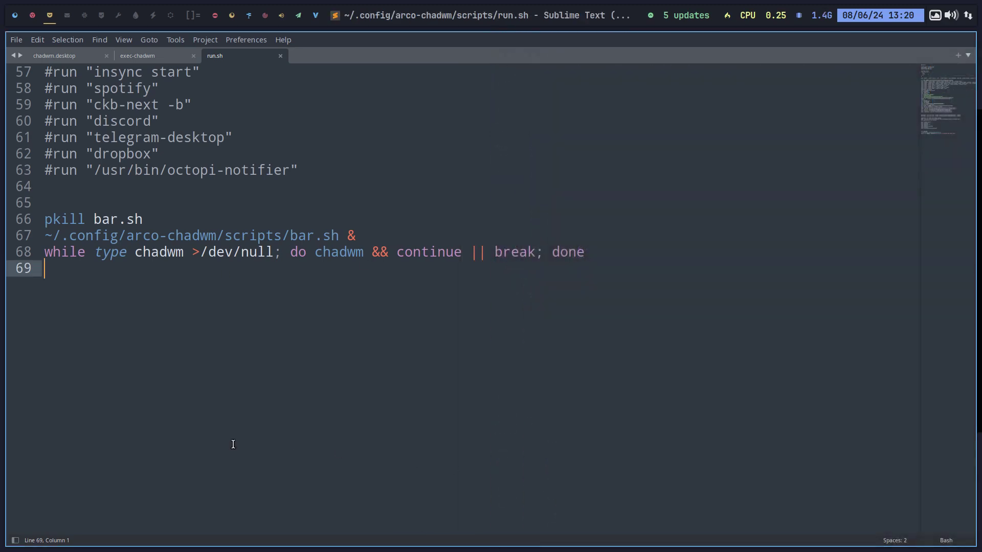
Step: Review the wallpaper and conky startup lines and highlight the sxhkd config argument on line 39
scroll(76, 351, up, 5)
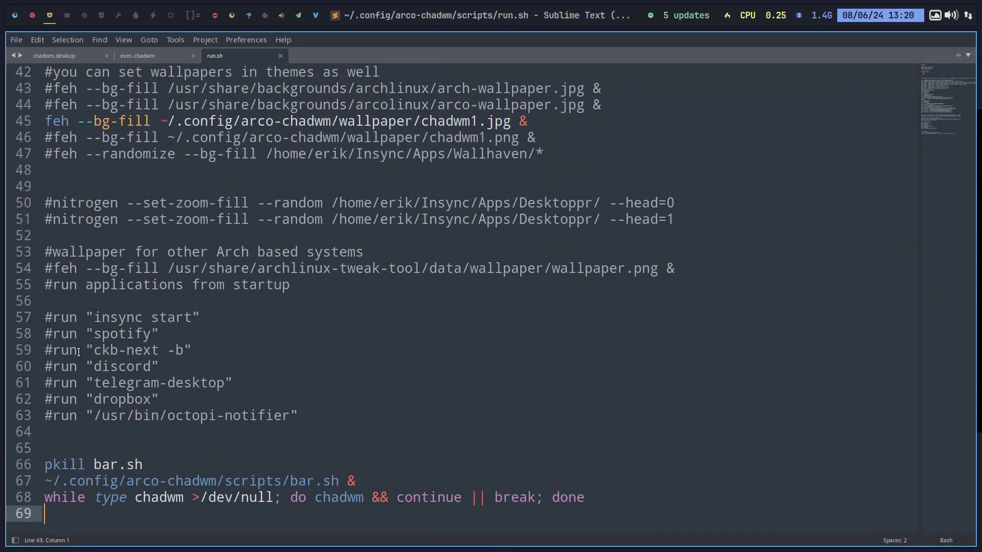
scroll(78, 352, up, 2)
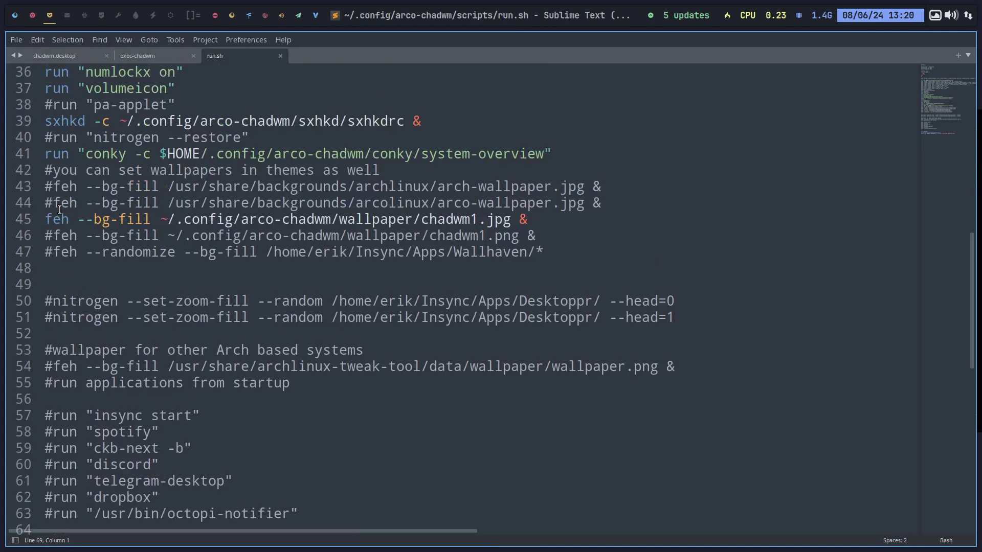
click(60, 205)
click(122, 151)
scroll(123, 152, up, 3)
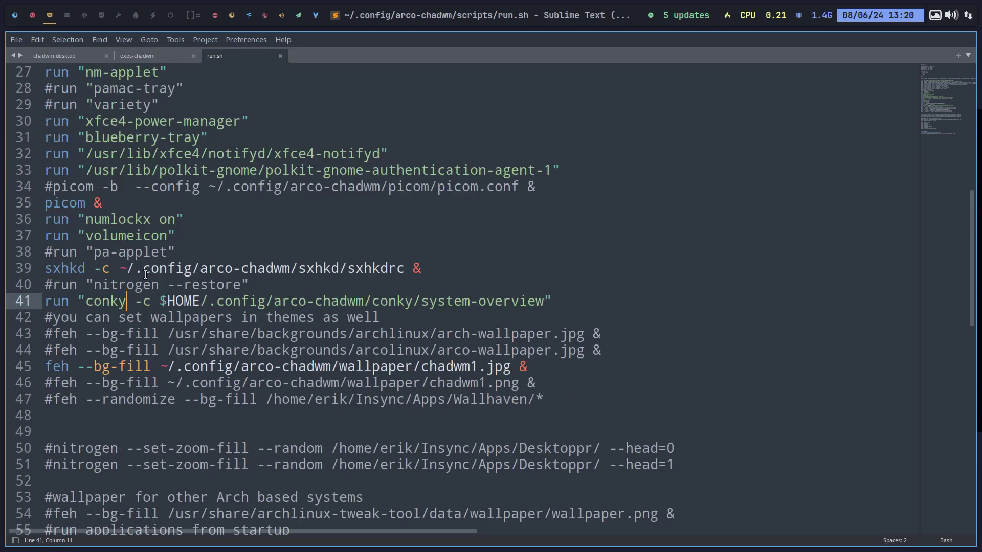
drag(92, 268, 437, 276)
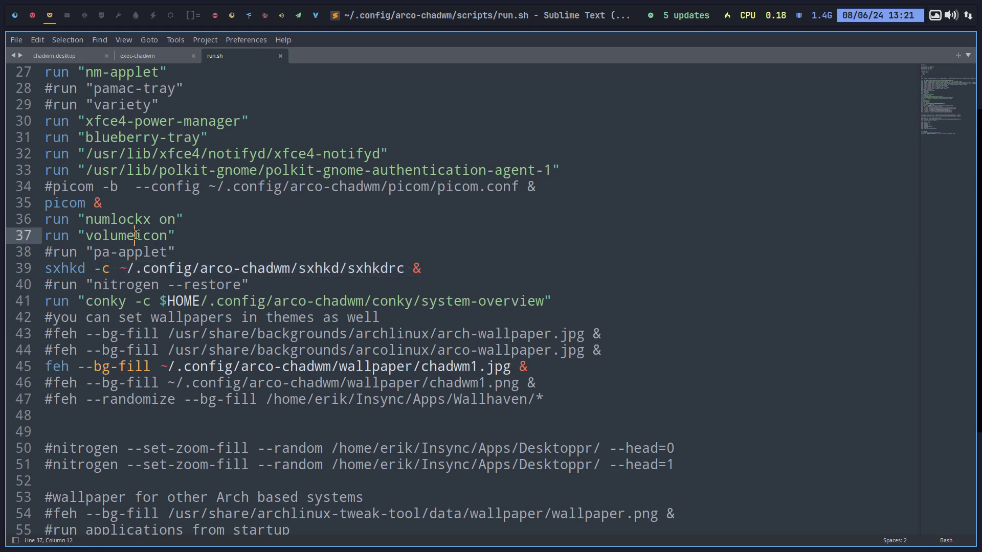
double_click(154, 236)
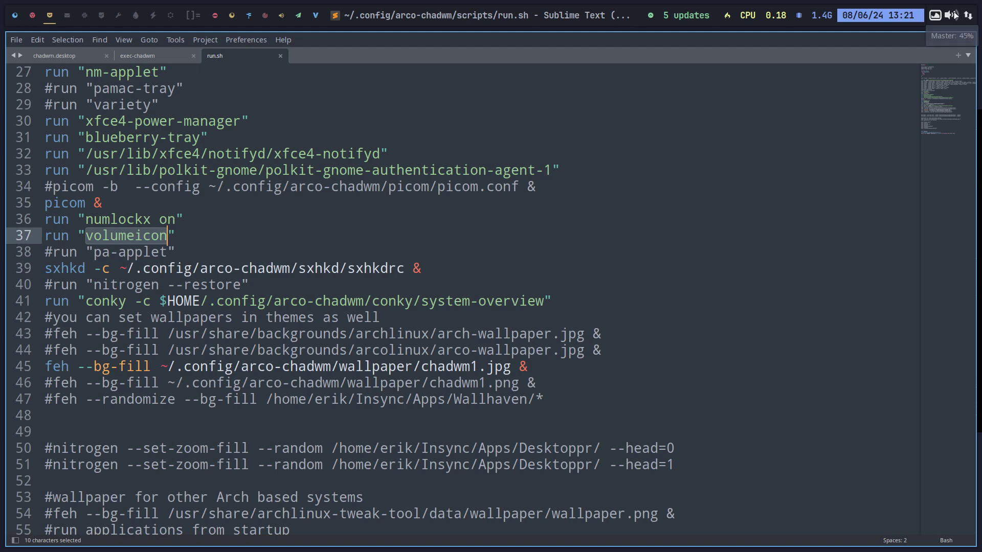
click(47, 236)
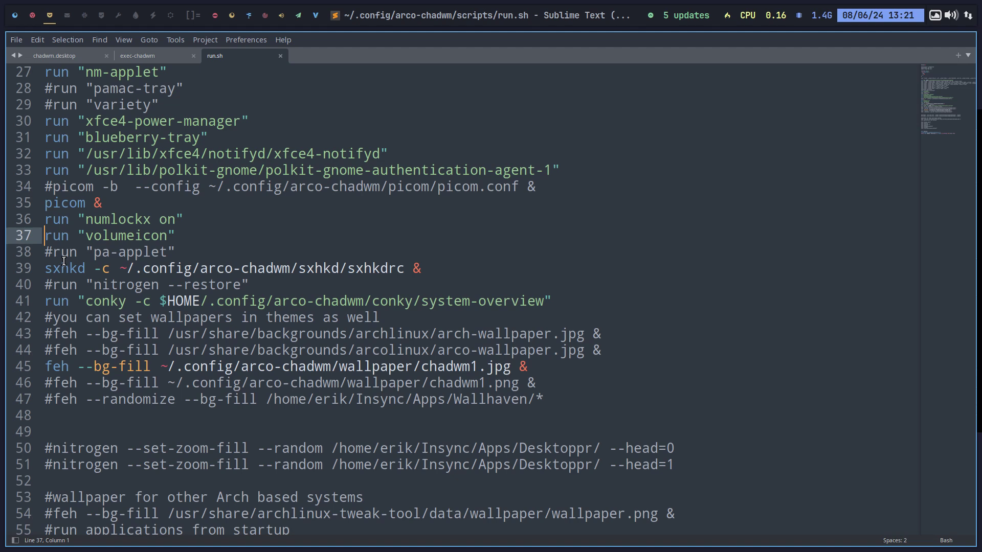
key(Up)
key(Up)
key(Up)
key(Up)
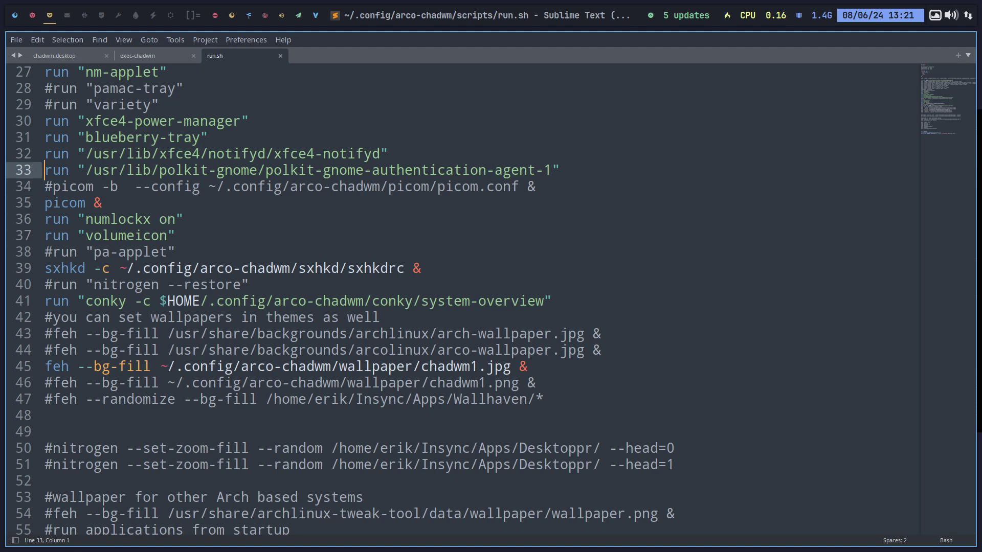
key(Up)
key(Up)
key(Up)
key(Up)
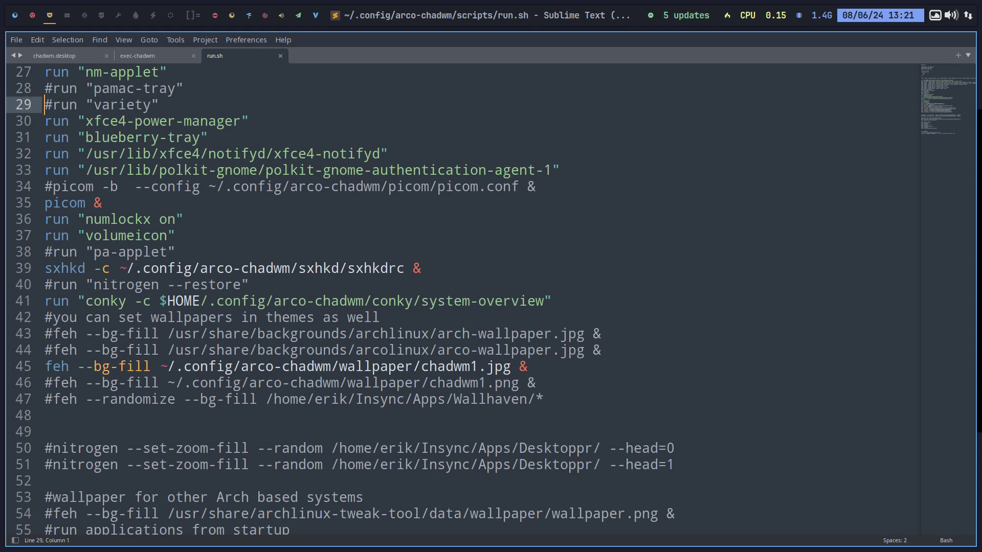
key(Up)
key(Up)
key(Up)
key(Up)
scroll(50, 272, up, 5)
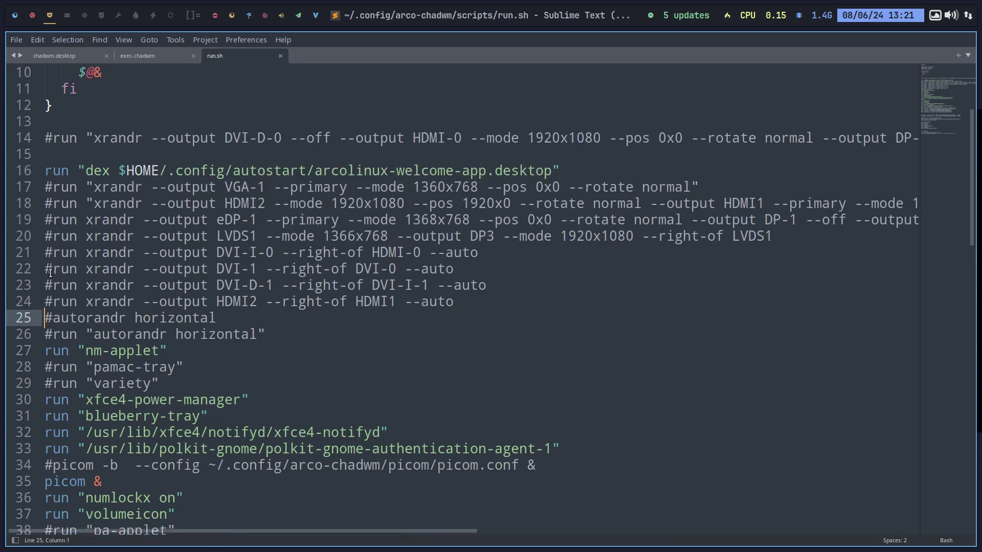
Step: Highlight xrandr occurrences and the commented-out xrandr monitor lines 14 and 17–24 in run.sh
click(200, 285)
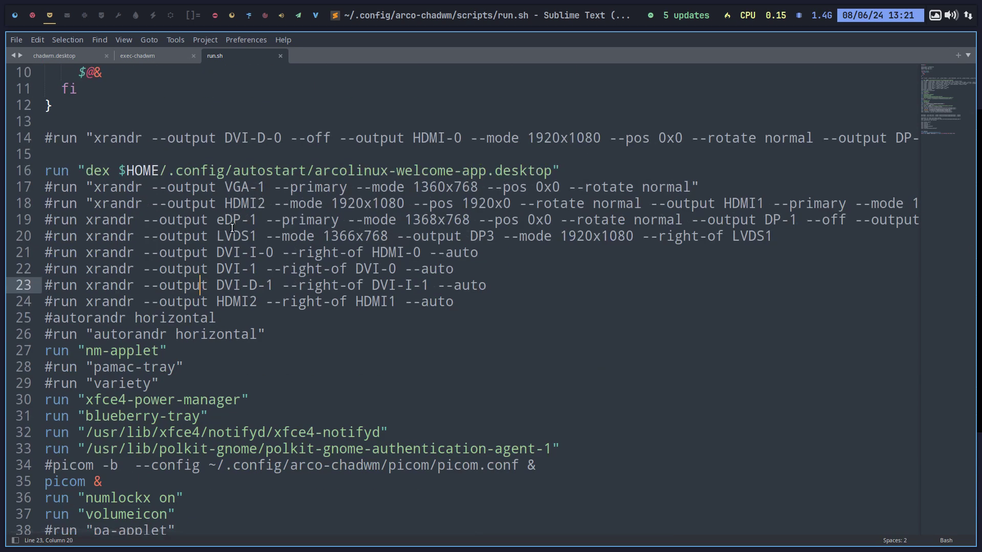
double_click(121, 188)
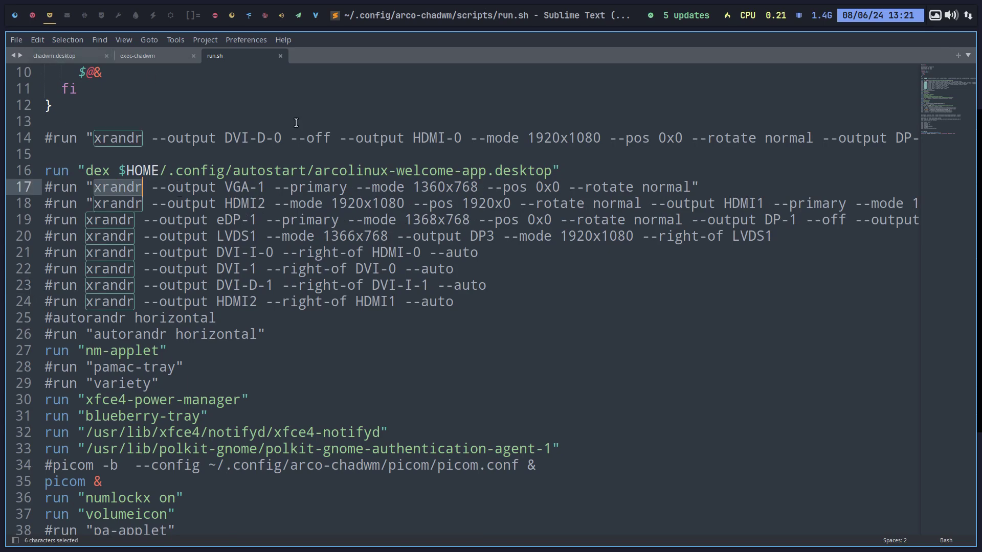
click(289, 172)
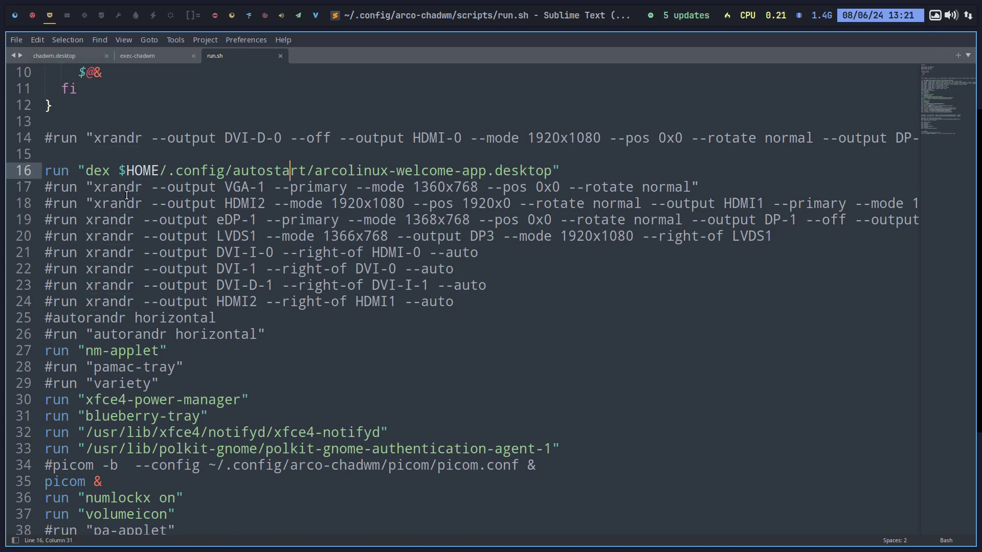
drag(118, 188, 159, 302)
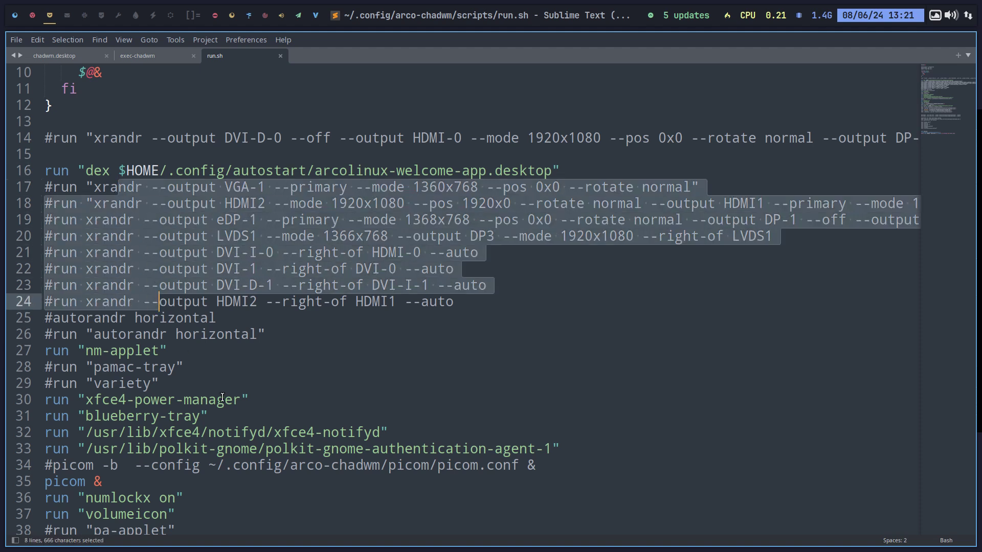
click(50, 138)
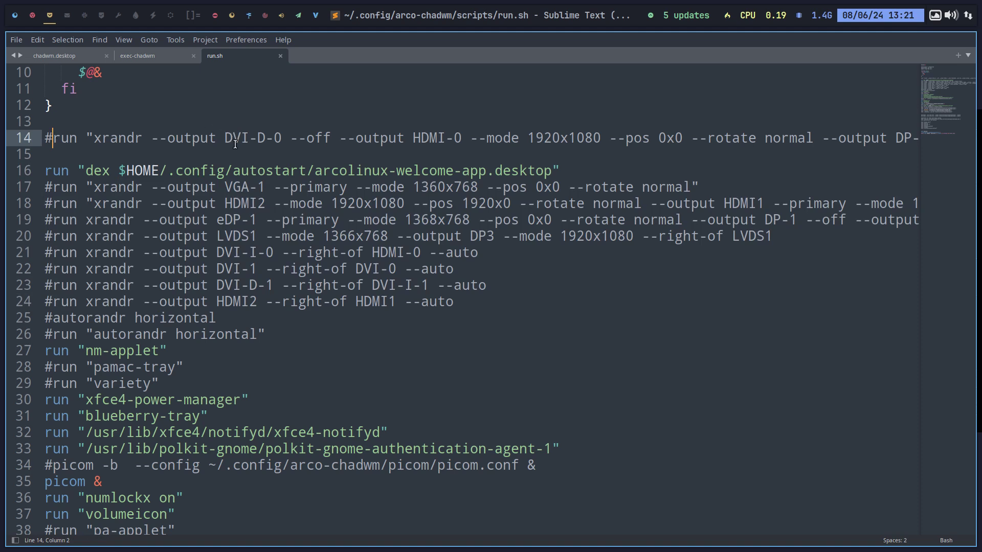
key(super+Return)
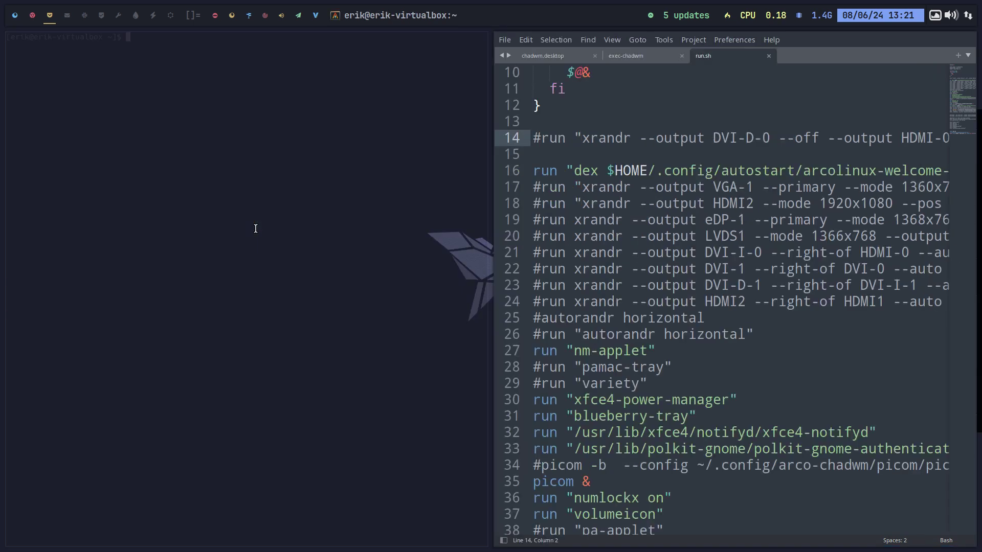
text(xrandr)
key(Return)
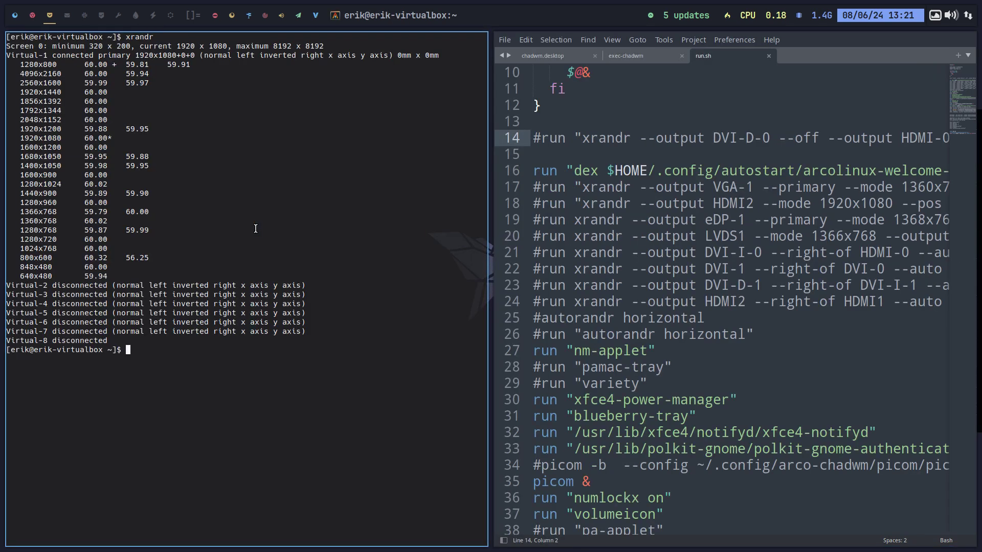
double_click(25, 58)
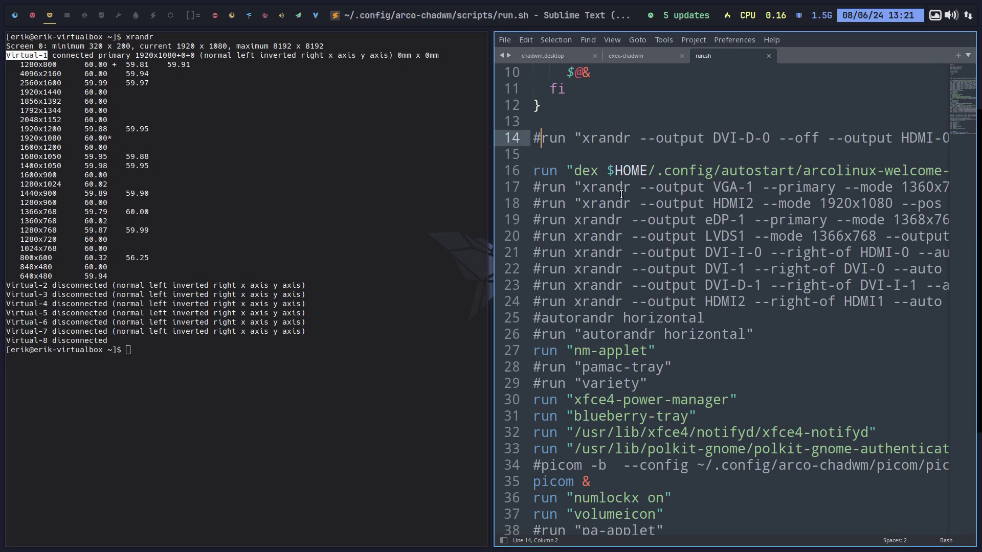
drag(713, 188, 748, 189)
click(734, 203)
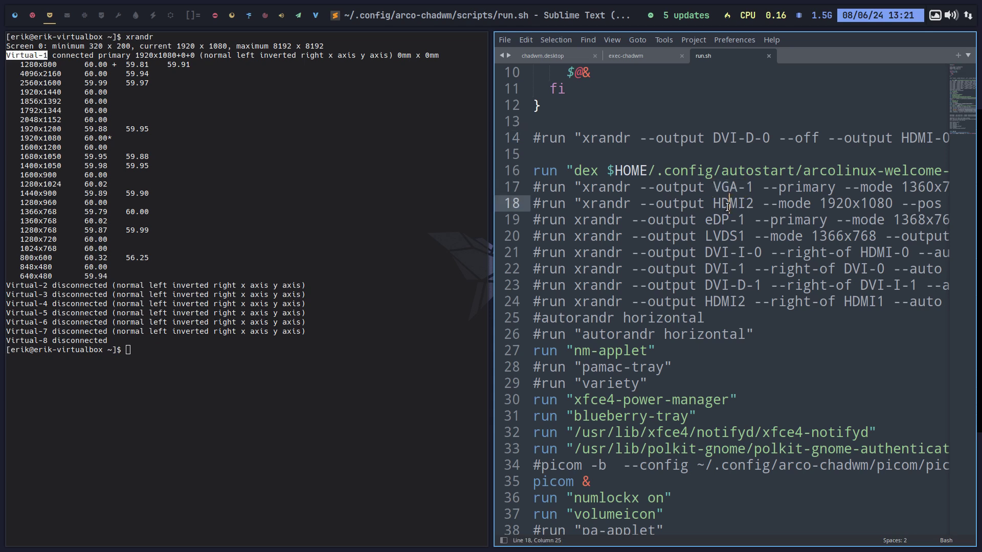
click(717, 220)
click(728, 236)
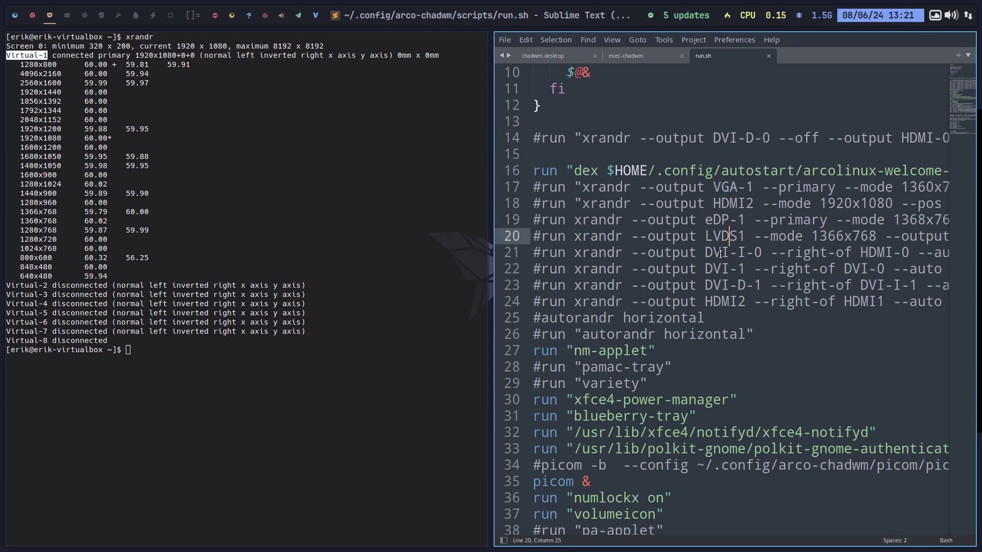
click(721, 253)
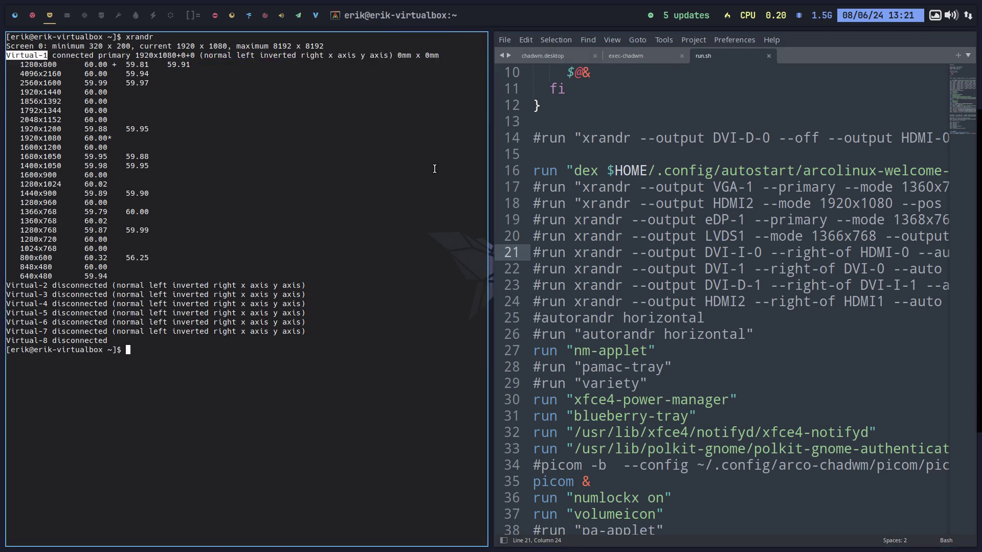
key(super+q)
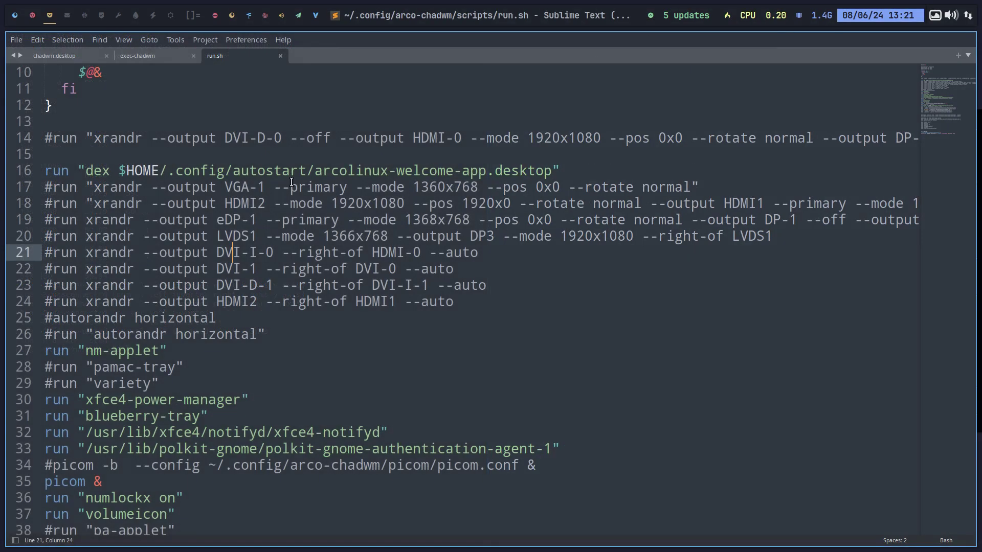
Step: Close the run.sh, exec-chadwm and chadwm.desktop tabs, then quit the empty Sublime Text window
click(281, 56)
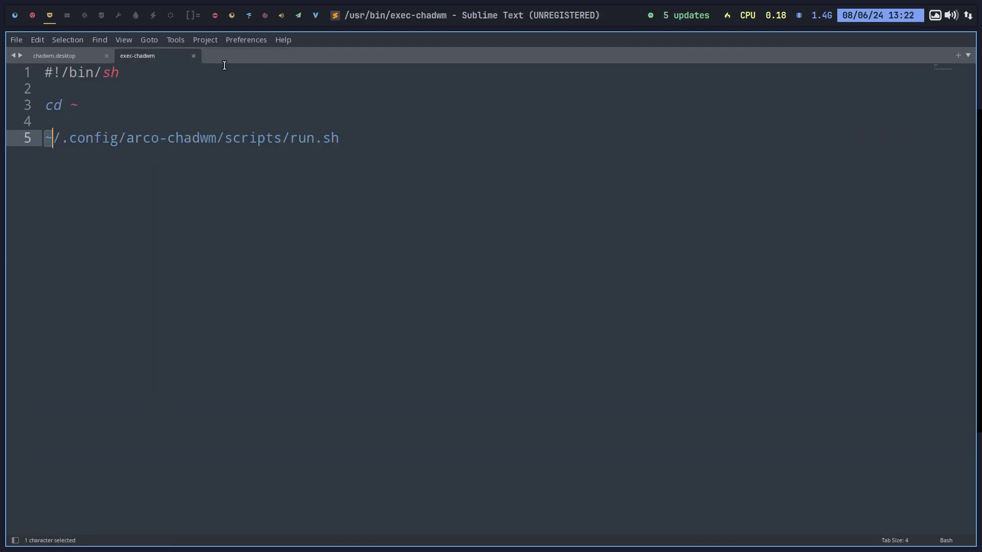
click(195, 56)
click(106, 56)
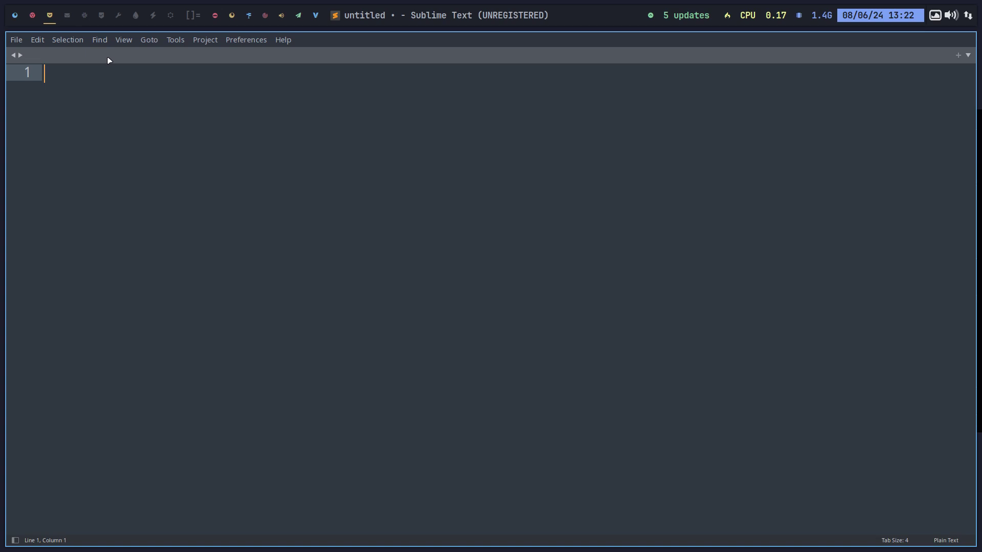
key(super+shift+q)
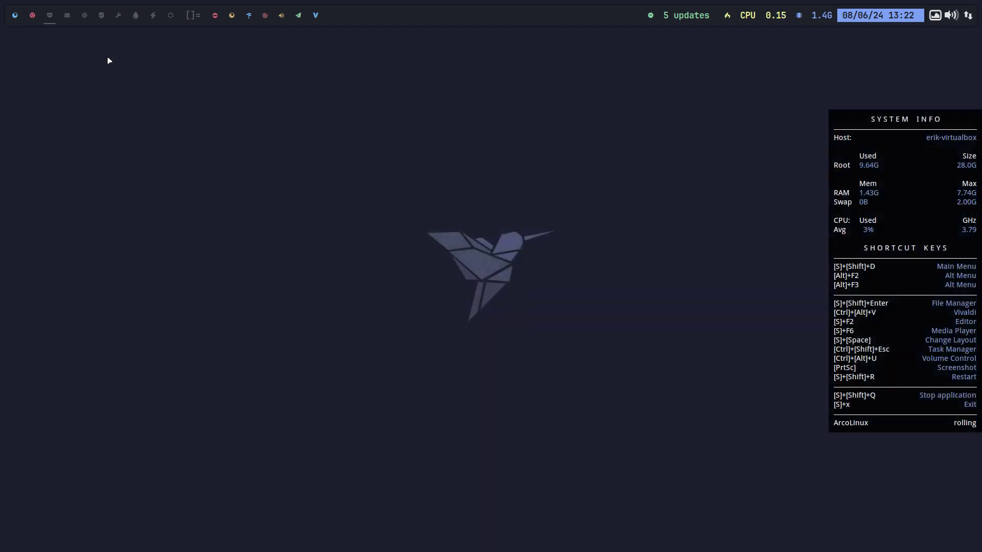
Step: Open the file manager, return to the terminal's workspace, and highlight the pacman hook package name
key(super+shift+Return)
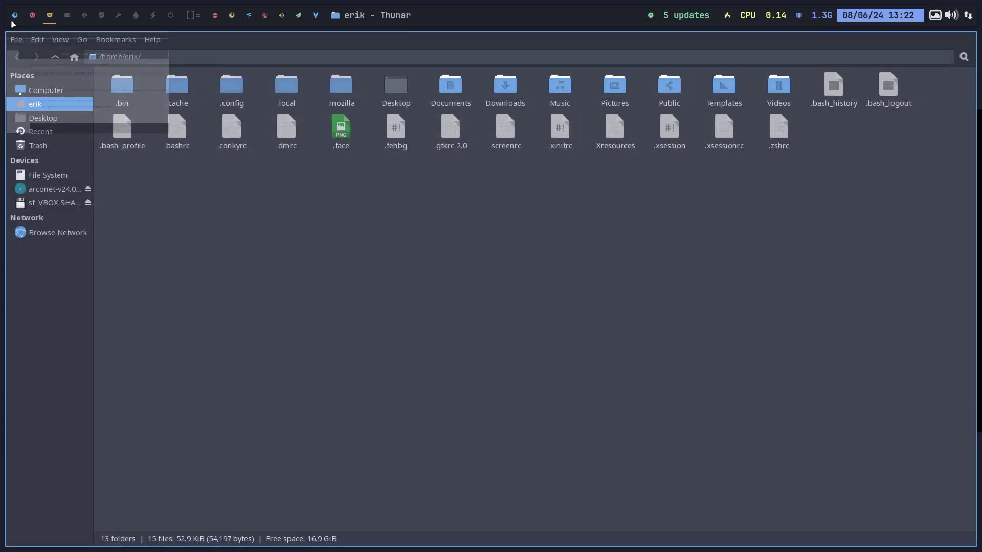
click(14, 15)
click(32, 16)
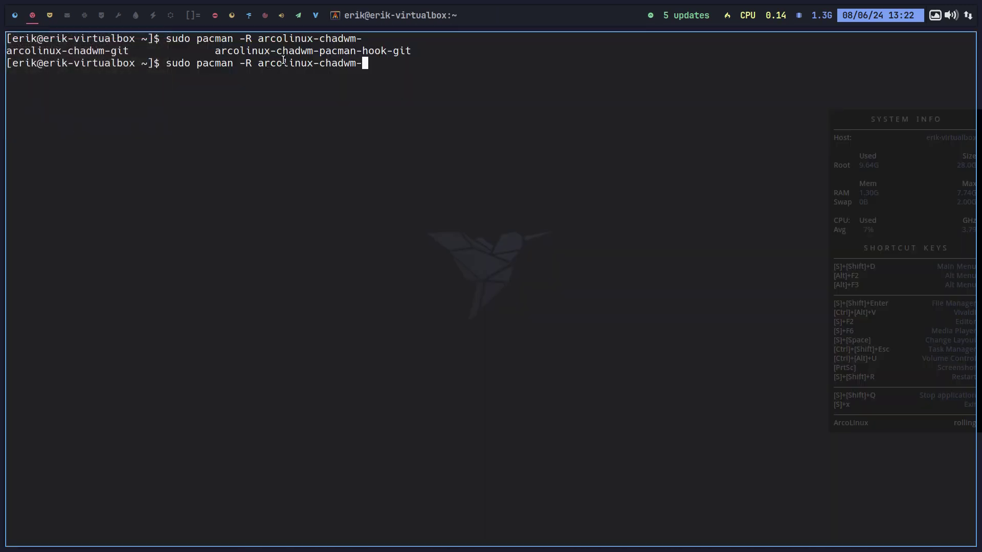
drag(218, 51, 416, 62)
drag(401, 123, 401, 137)
Step: Run sudo pacman -Ql arcolinux-chadwm-pacman-hook-git and highlight the hooks/arcolinux-chadwm.hook path
key(ctrl+c)
text(s)
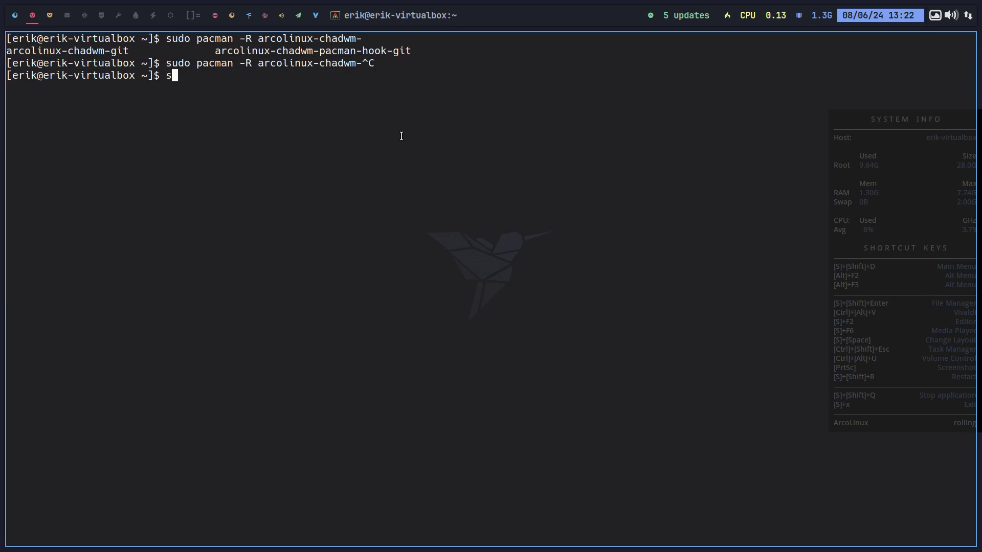
text(udo pacman -Ql arcolinux-)
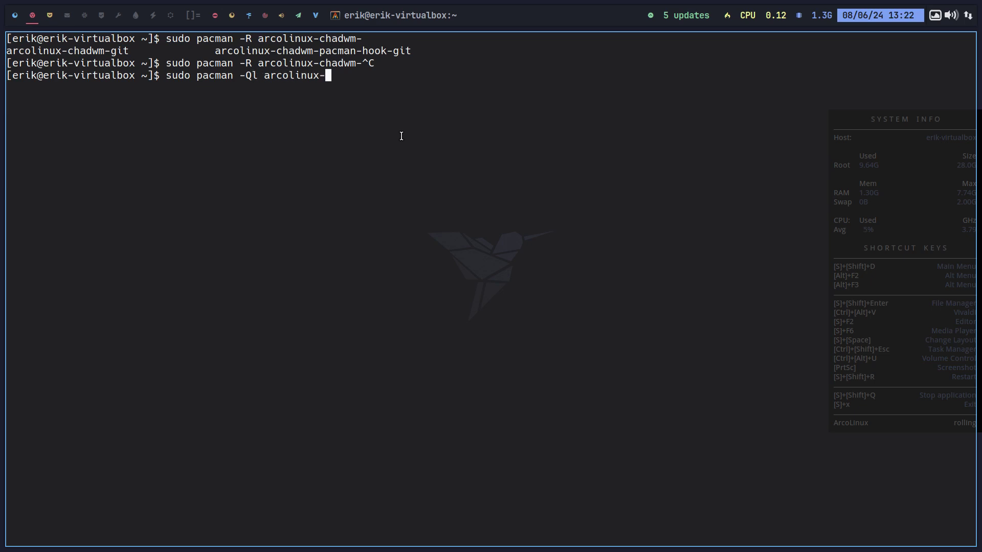
text(chadwm-pa)
key(Tab)
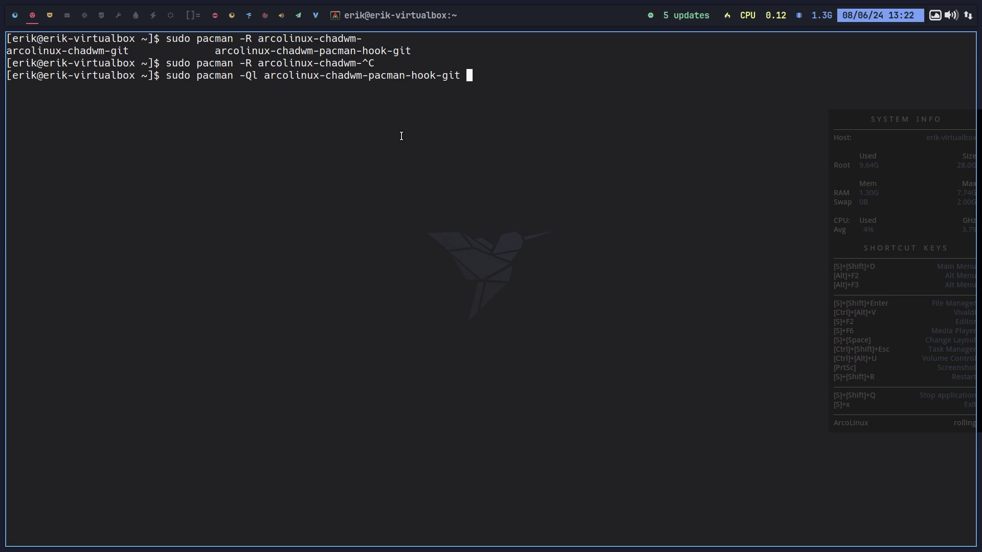
key(Return)
key(Return)
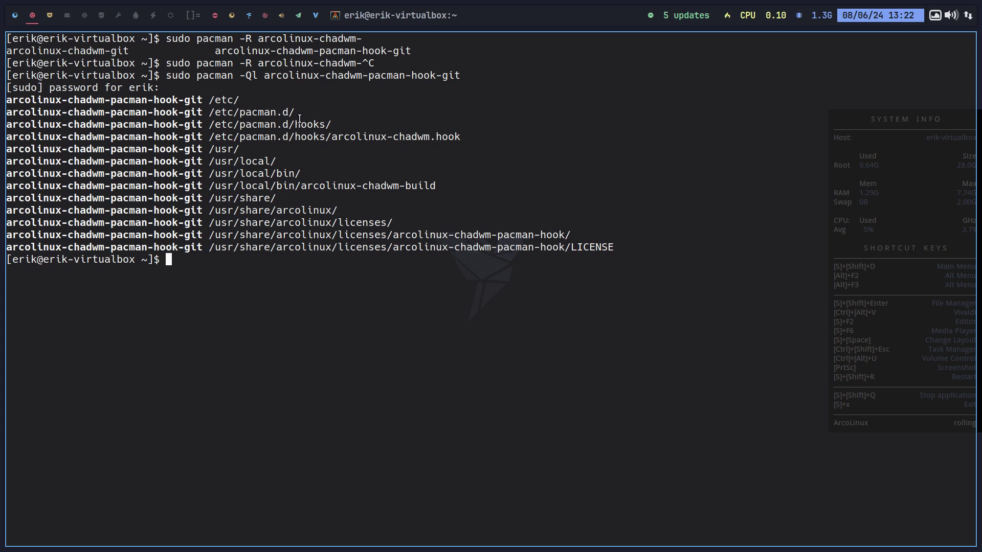
drag(337, 136, 485, 136)
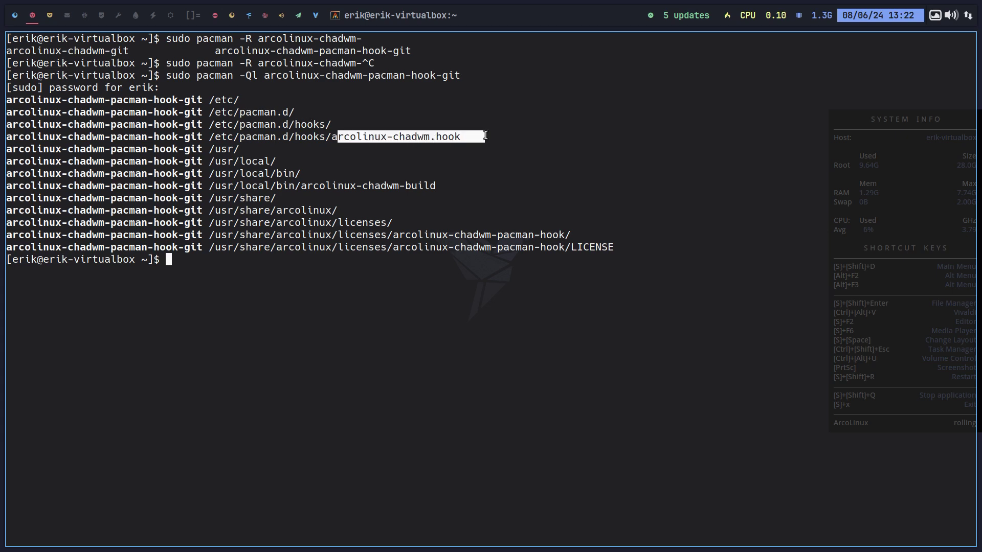
click(303, 186)
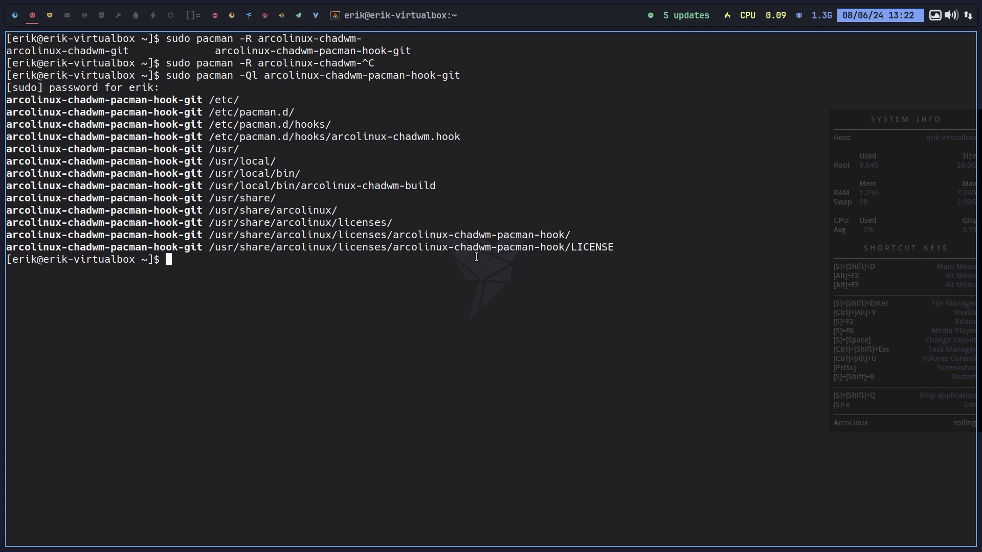
drag(459, 135, 296, 138)
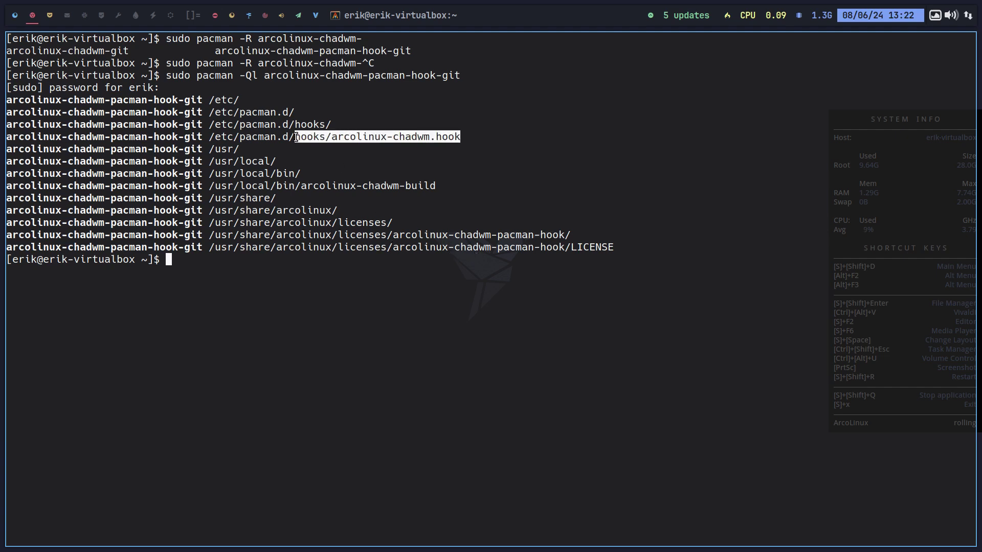
Step: Browse Thunar to /etc/pacman.d/hooks and open arcolinux-chadwm.hook in Sublime Text
click(50, 15)
click(51, 175)
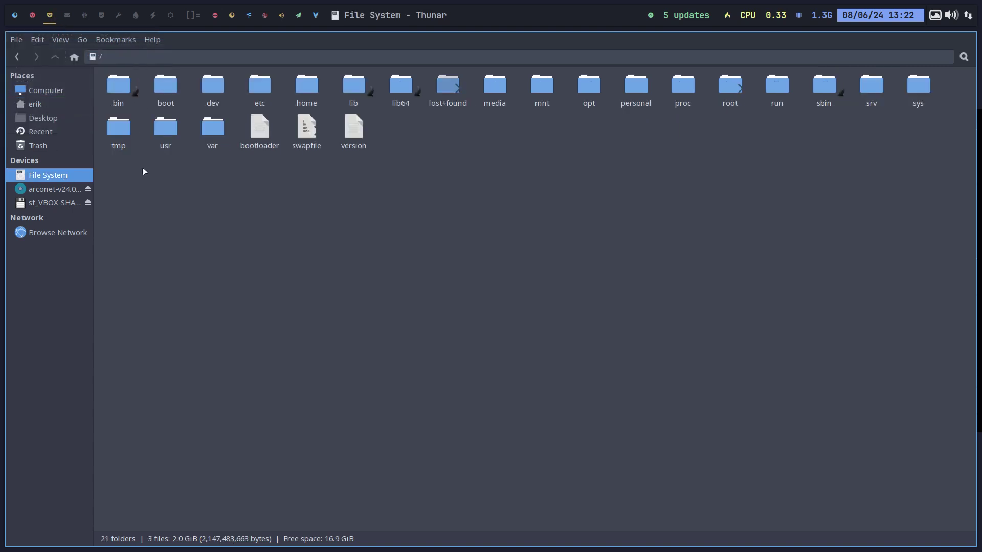
double_click(260, 86)
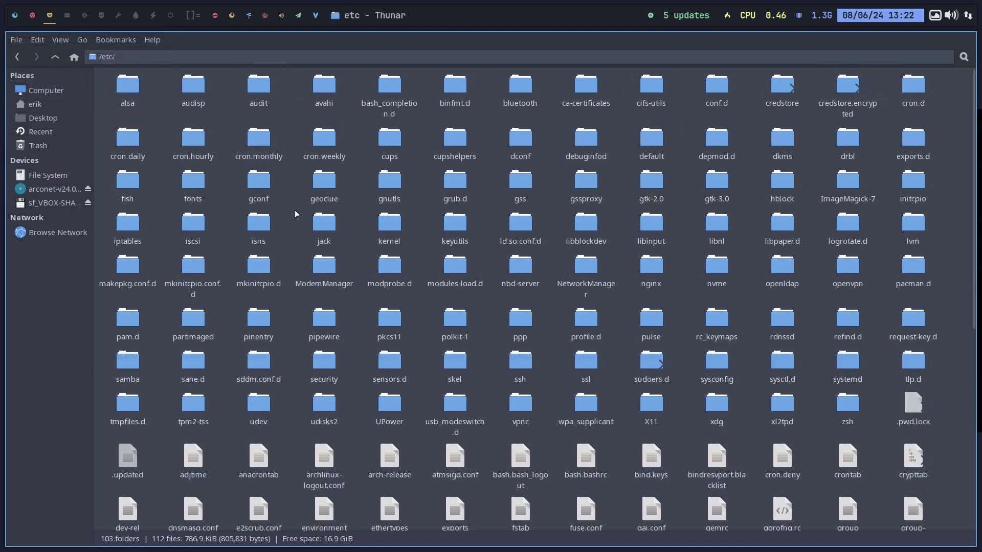
text(pac)
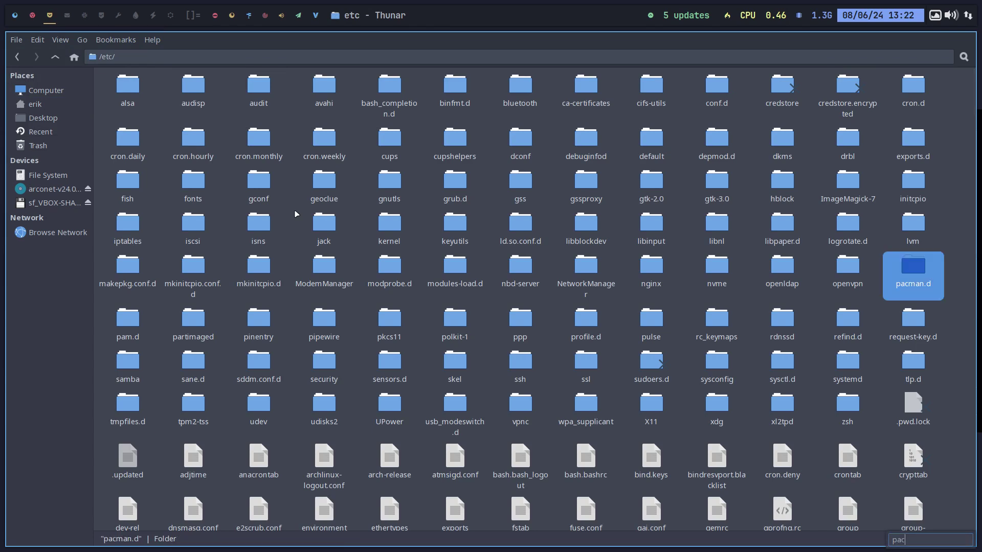
key(Return)
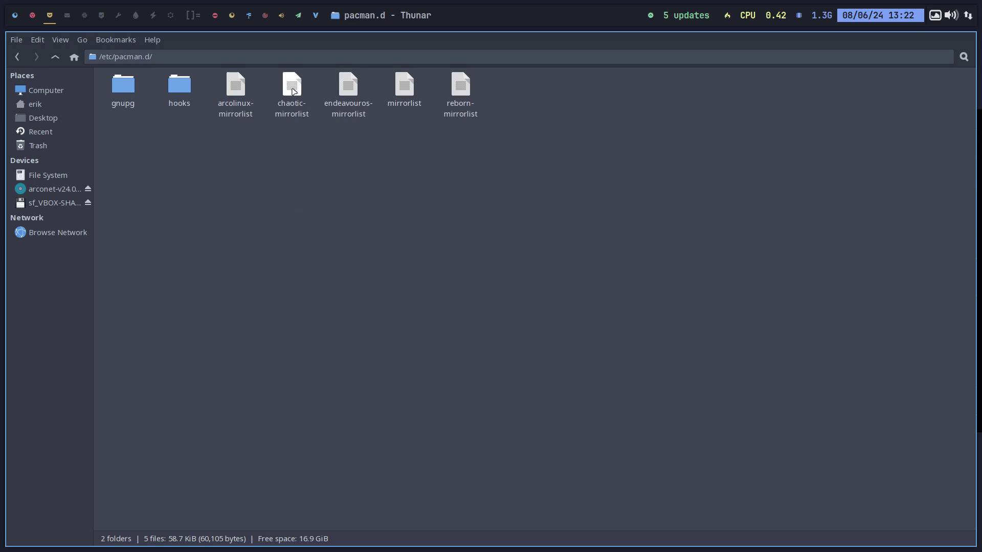
double_click(179, 89)
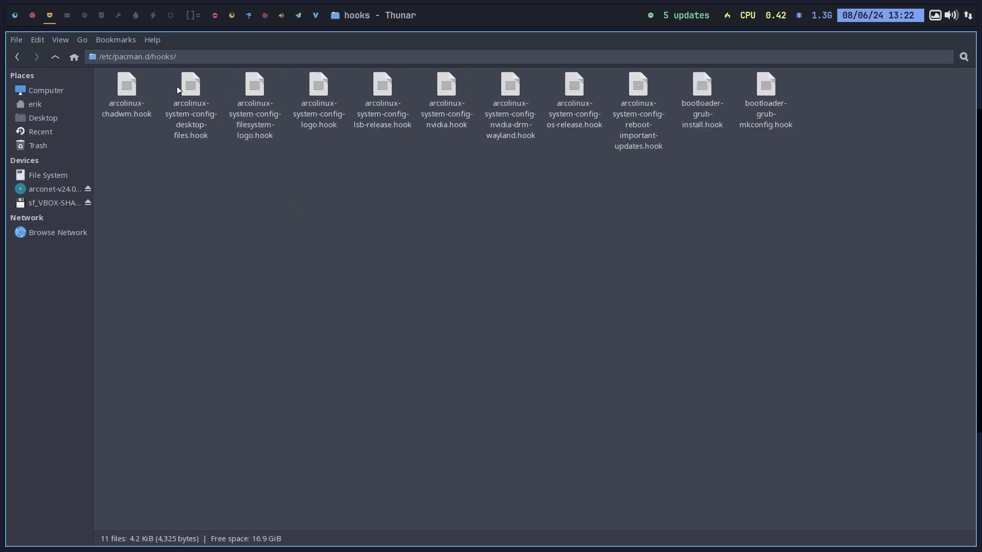
double_click(130, 84)
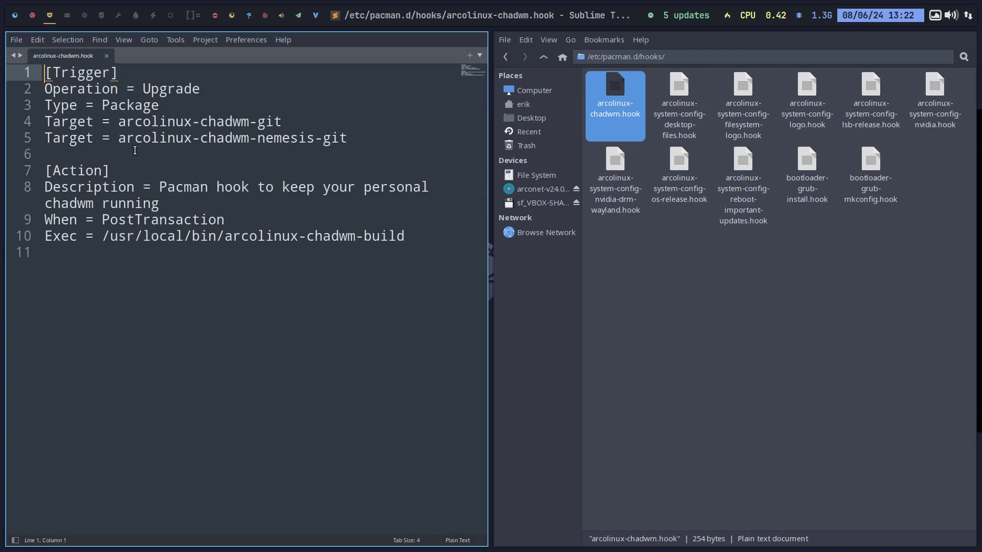
Step: Highlight the arcolinux-chadwm-git target and the word nemesis in the hook's second target
mouse_move(119, 123)
mouse_down()
mouse_move(297, 114)
mouse_move(119, 123)
mouse_up()
click(297, 114)
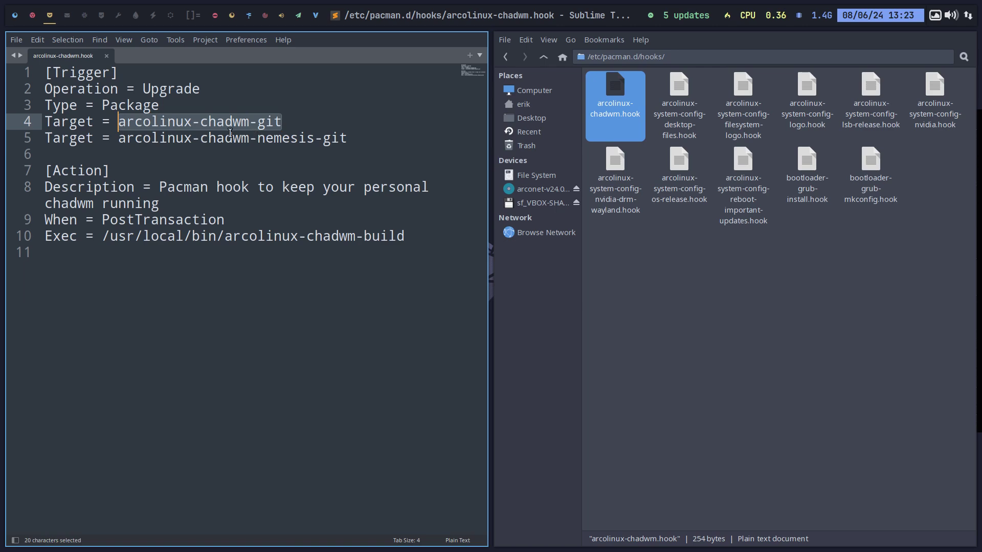
click(128, 139)
double_click(271, 140)
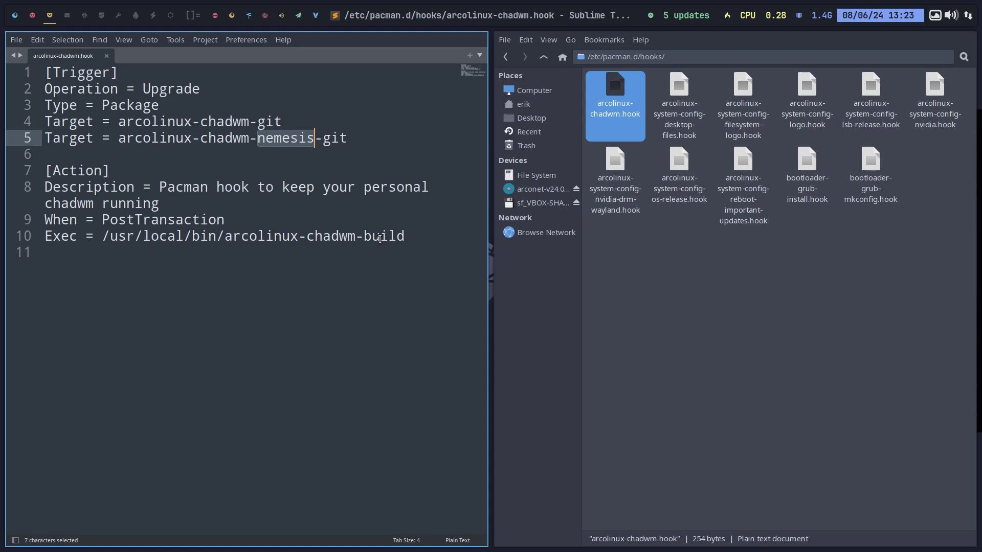
Step: Browse Thunar to /usr/local/bin and drag arcolinux-chadwm-build into Sublime Text
click(547, 177)
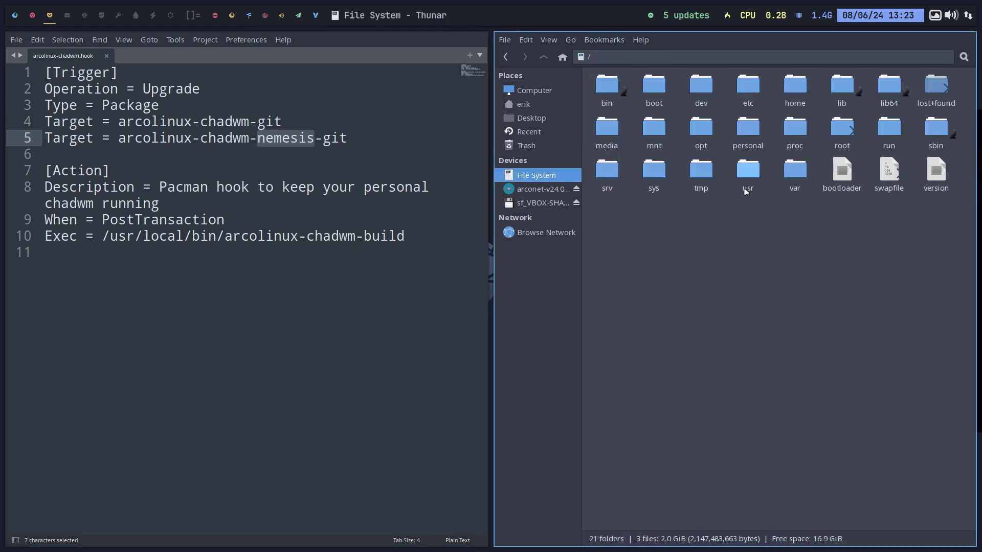
double_click(744, 168)
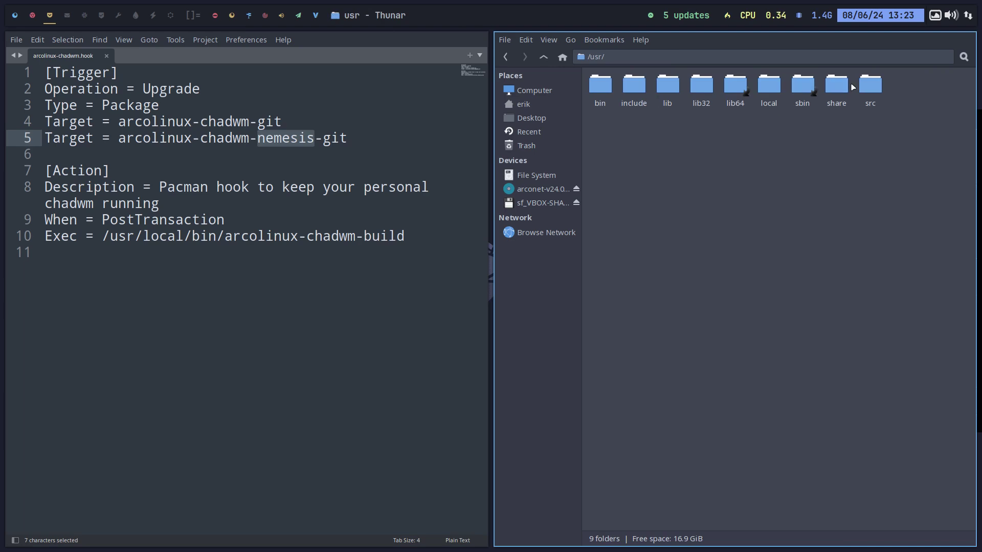
double_click(769, 86)
double_click(600, 85)
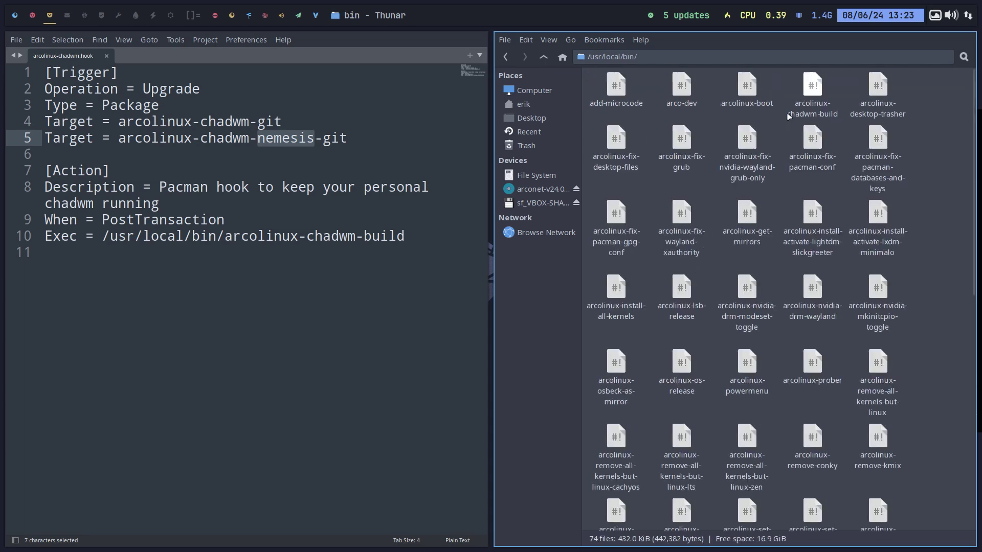
drag(811, 88, 287, 296)
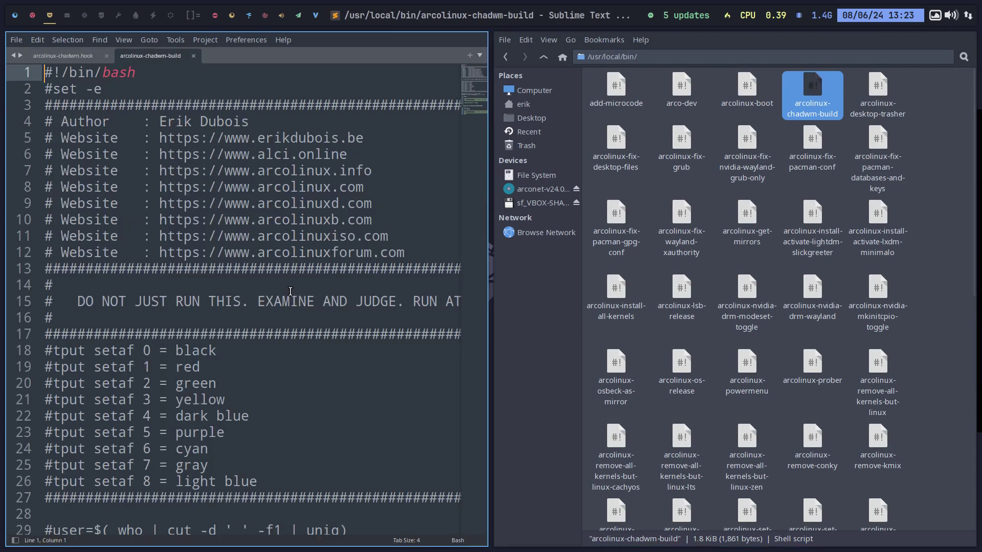
Step: Make Sublime Text fullscreen and select the line 30 grep command that finds the user
key(super+f)
scroll(404, 347, down, 3)
scroll(403, 346, down, 3)
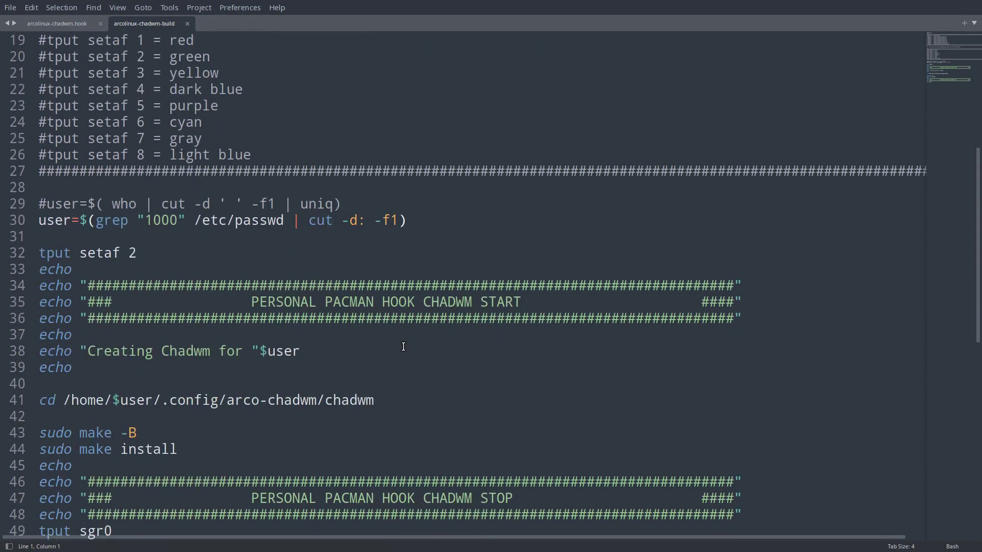
click(98, 221)
drag(102, 221, 407, 220)
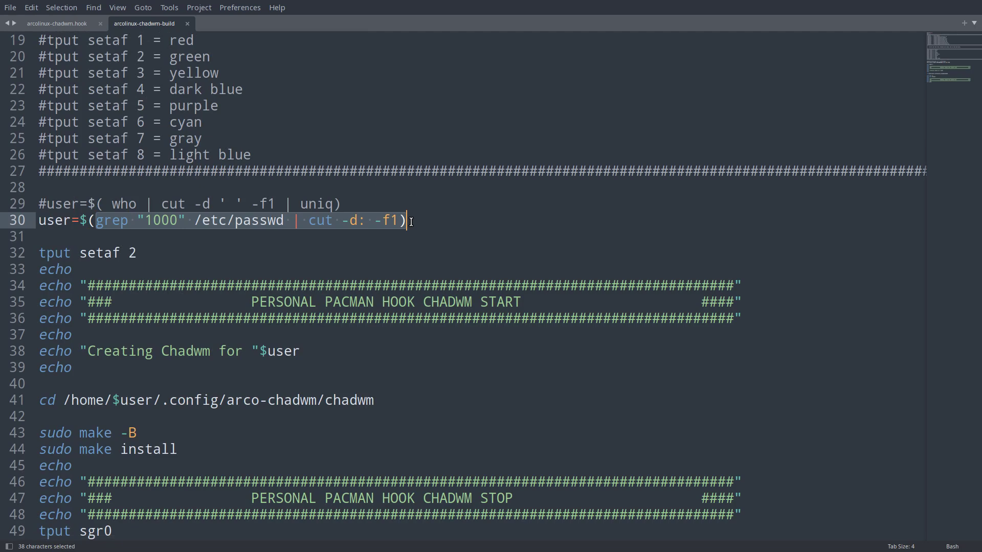
double_click(48, 221)
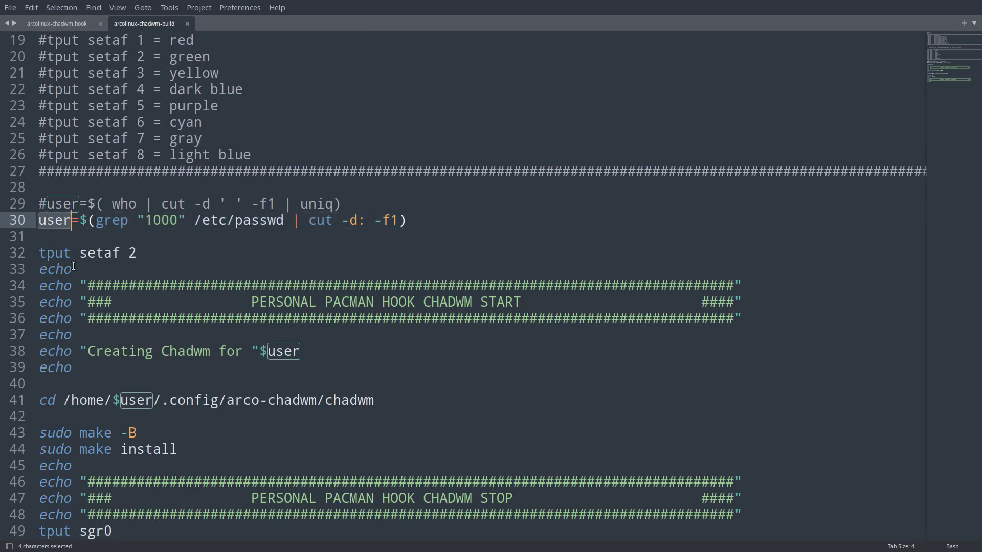
Step: Select arco-chadwm in the line 41 cd path and the make -B and make install lines
mouse_move(73, 266)
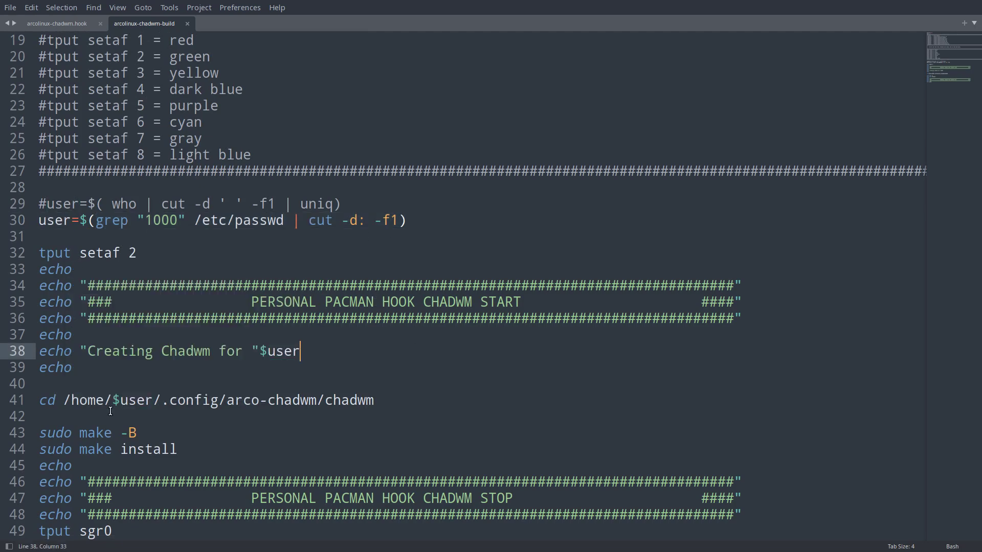
click(75, 400)
key(Right)
key(Right)
key(Right)
key(Right)
key(Right)
key(Right)
key(Right)
key(Right)
key(Right)
key(Right)
key(Right)
key(Right)
key(Right)
key(Right)
key(Right)
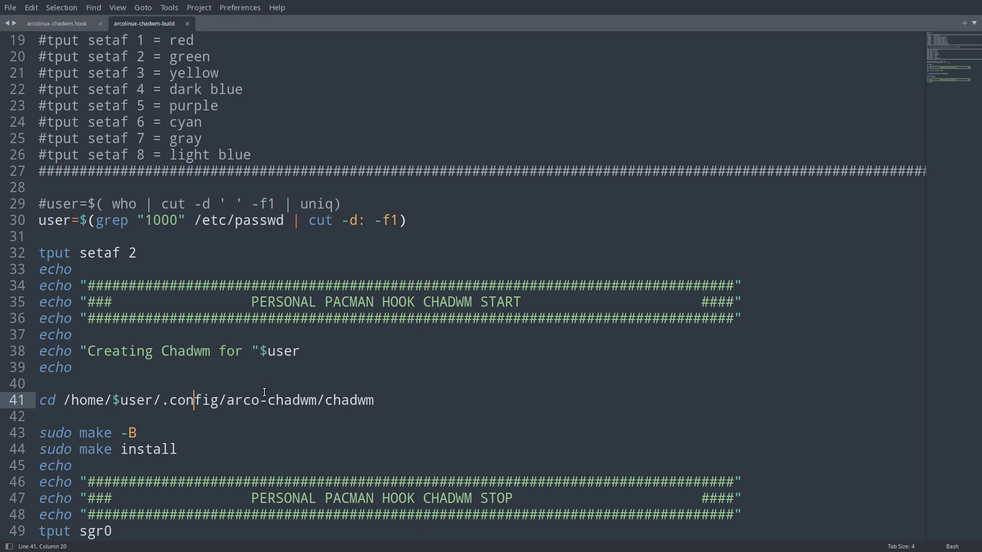
drag(227, 399, 317, 400)
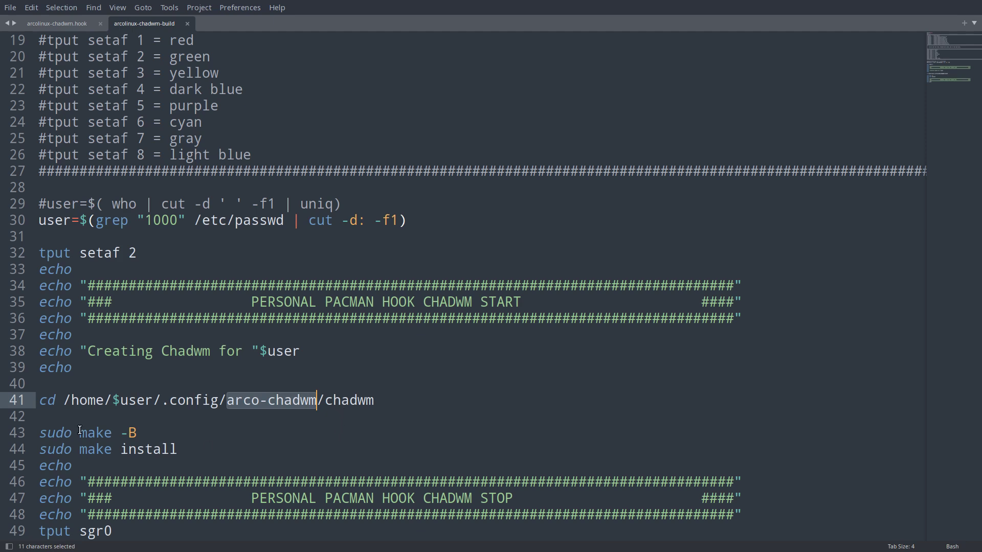
drag(79, 432, 149, 432)
drag(79, 450, 200, 448)
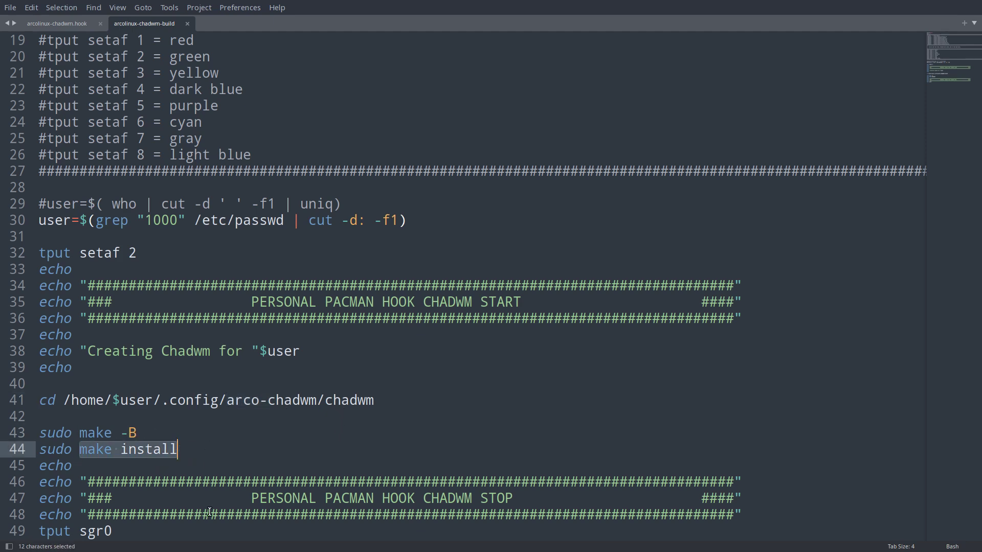
Step: Scroll back and select the user lookup from 1000 to -f1 on line 30
scroll(209, 511, down, 2)
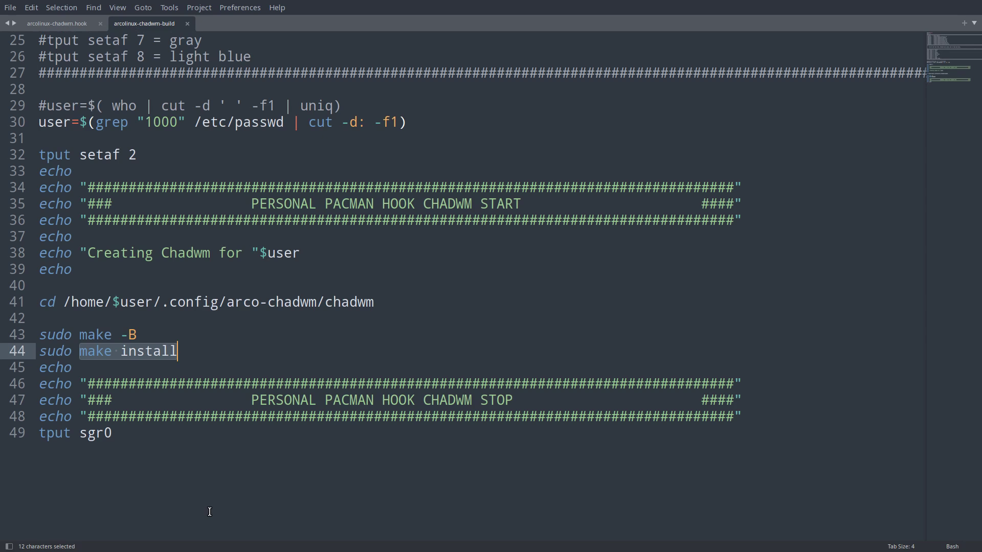
scroll(163, 451, up, 3)
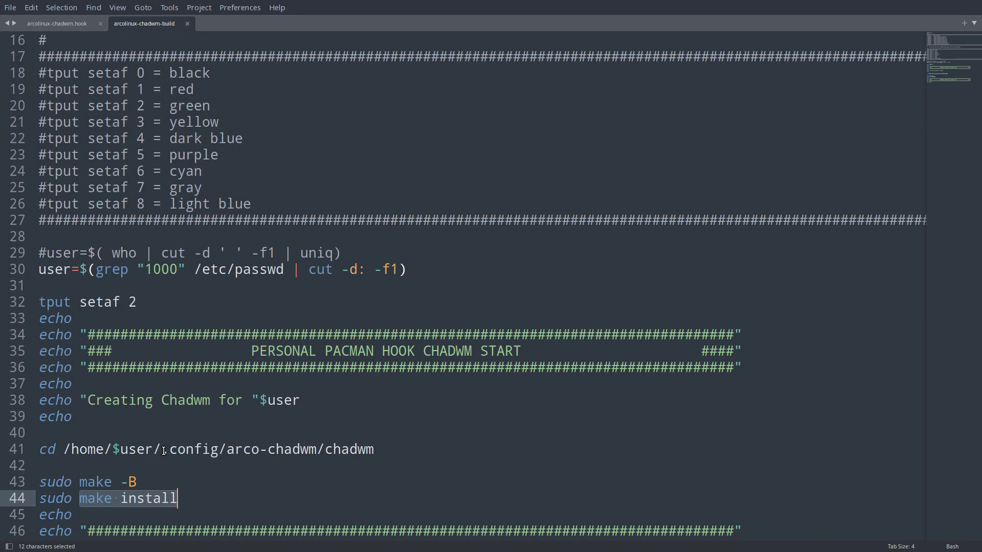
scroll(163, 451, up, 1)
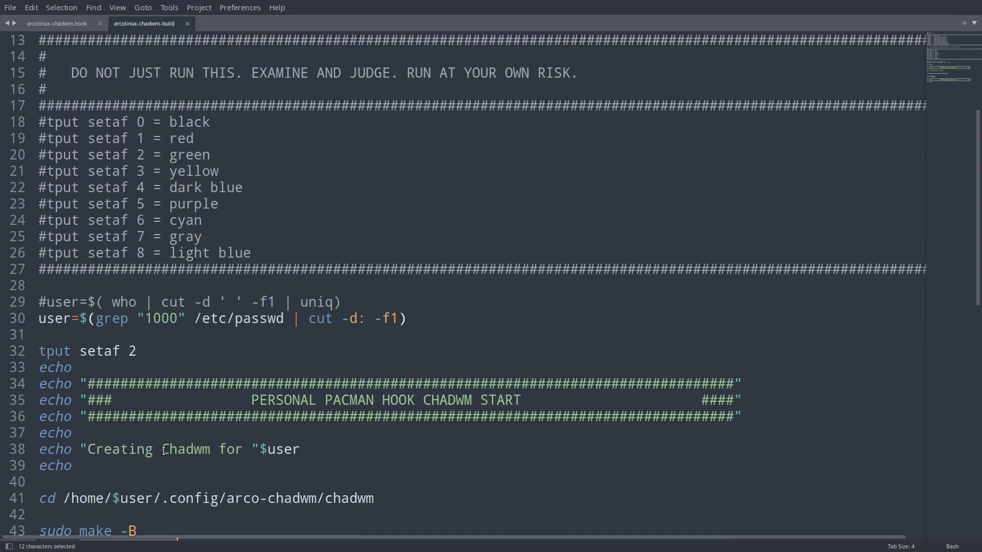
click(148, 318)
drag(155, 318, 397, 319)
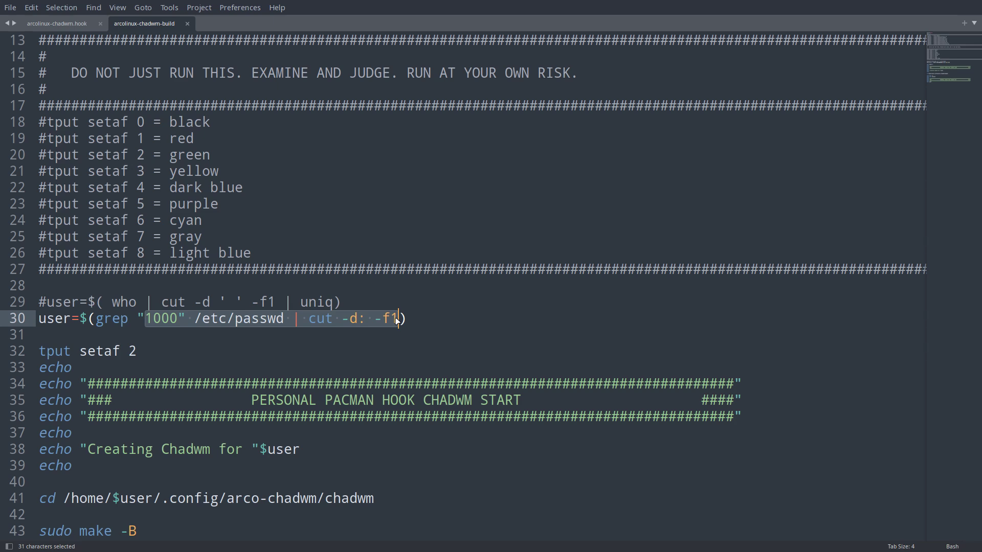
scroll(397, 321, down, 2)
scroll(165, 217, down, 4)
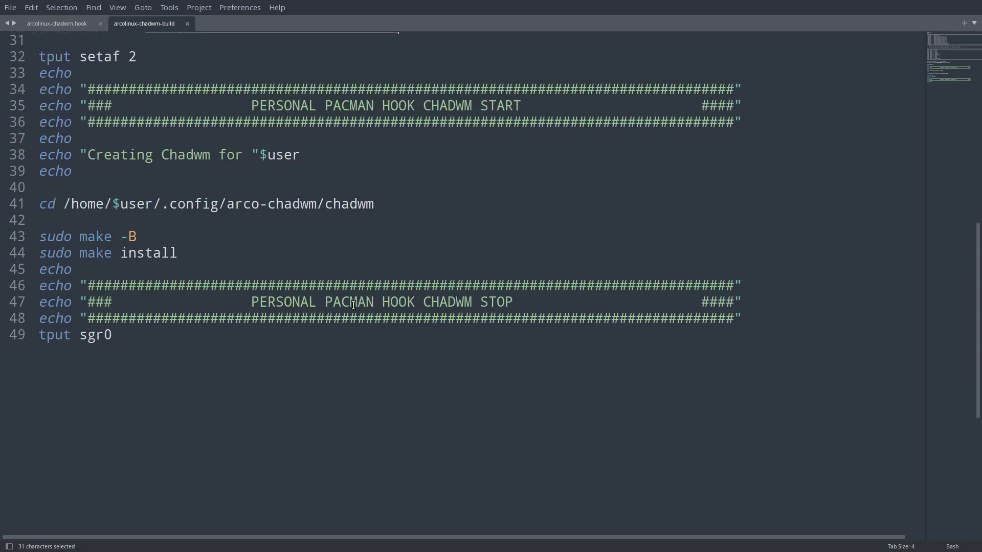
drag(162, 204, 374, 204)
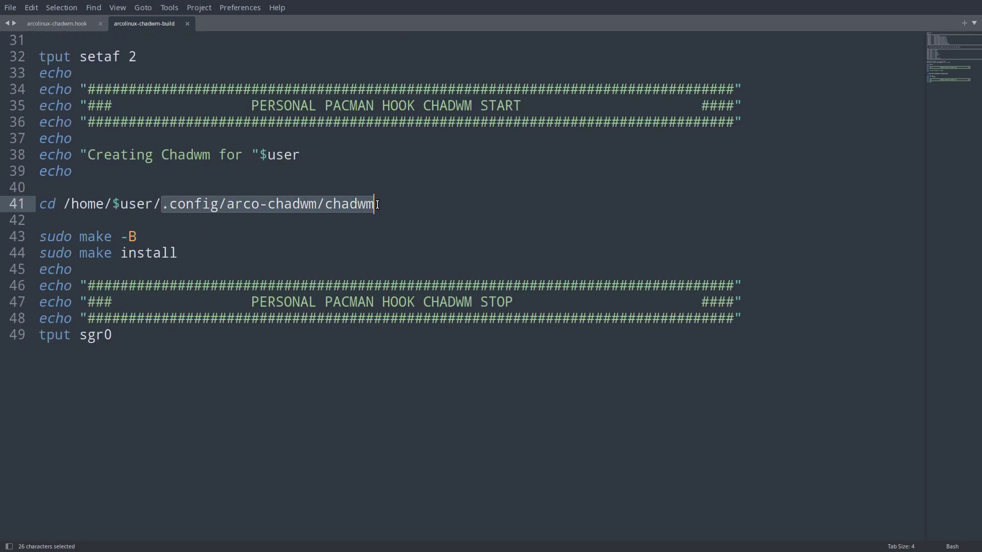
double_click(246, 205)
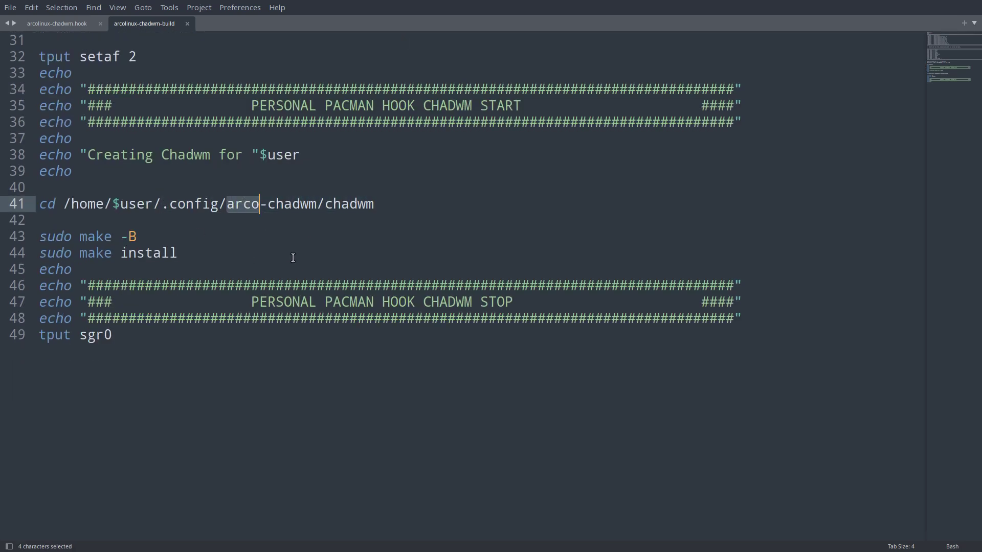
click(341, 204)
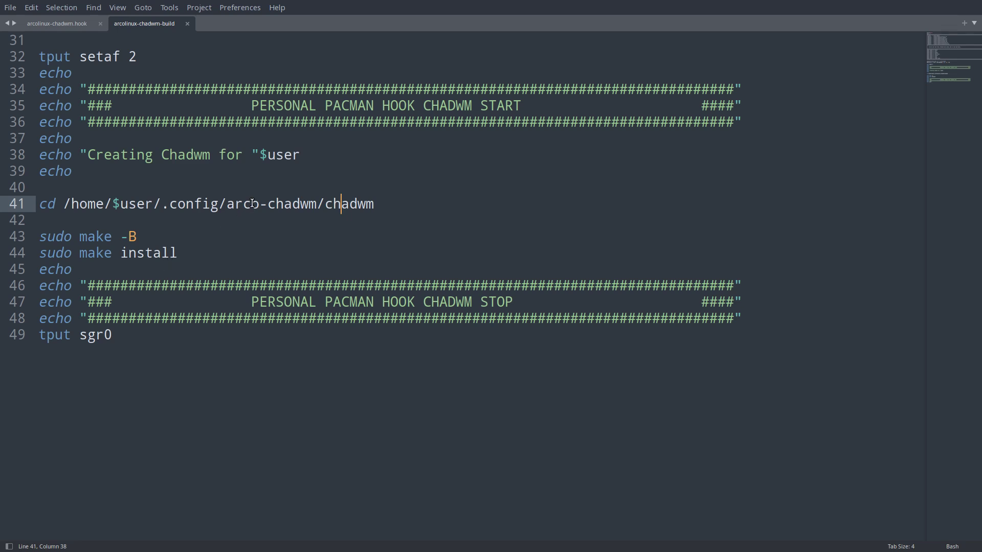
drag(226, 204, 314, 201)
click(314, 203)
Step: Quit Sublime Text and browse Thunar to ~/.config/arco-chadwm/chadwm
click(165, 261)
key(ctrl+q)
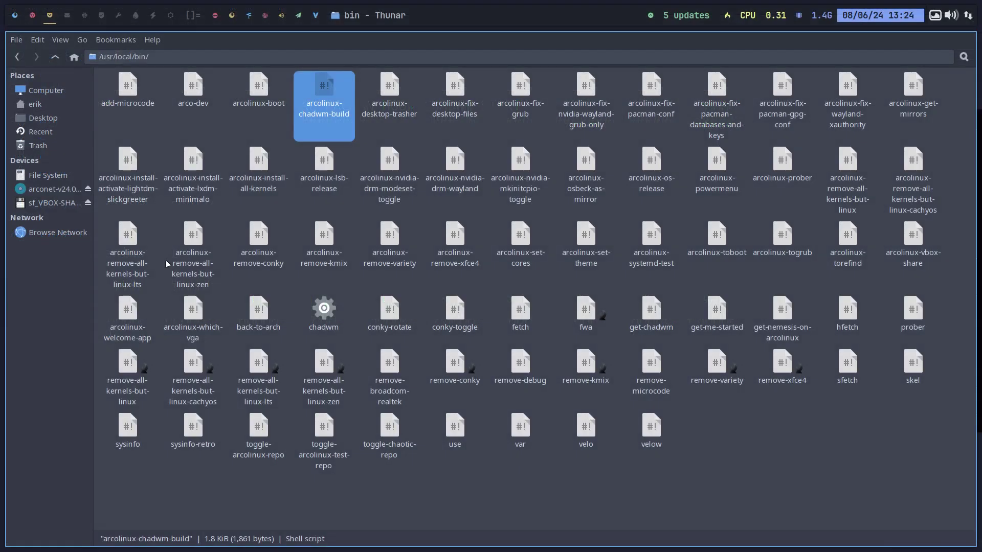
click(57, 117)
click(57, 104)
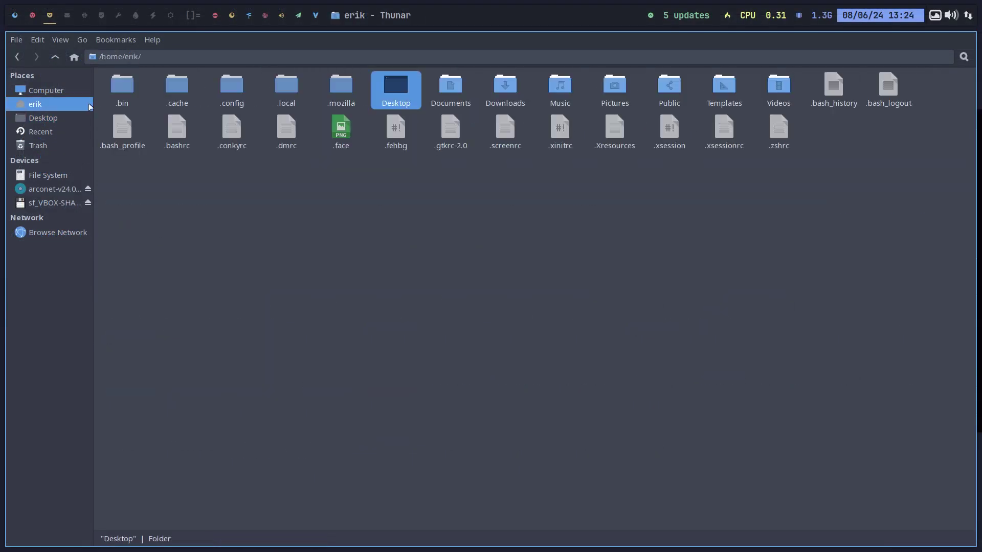
double_click(233, 91)
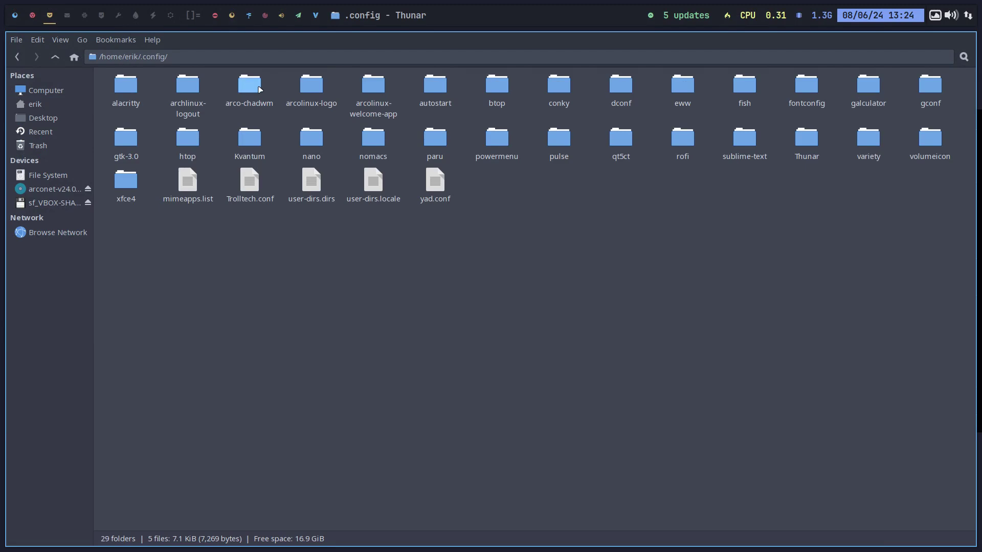
double_click(258, 110)
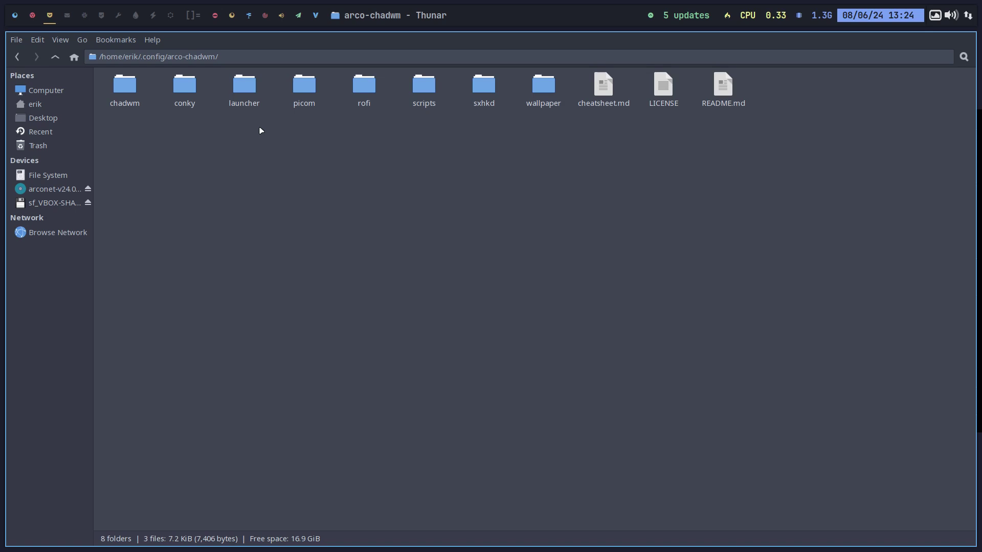
double_click(132, 87)
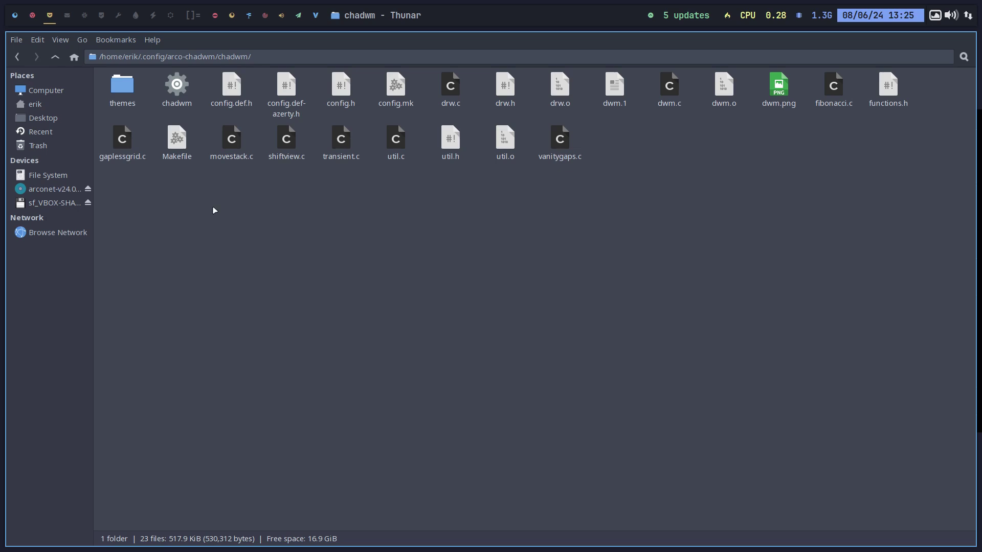
Step: Return to Firefox's Chadwm page and close the playlist panel on the 'Installing chadwm on arconet' video
click(25, 19)
click(15, 15)
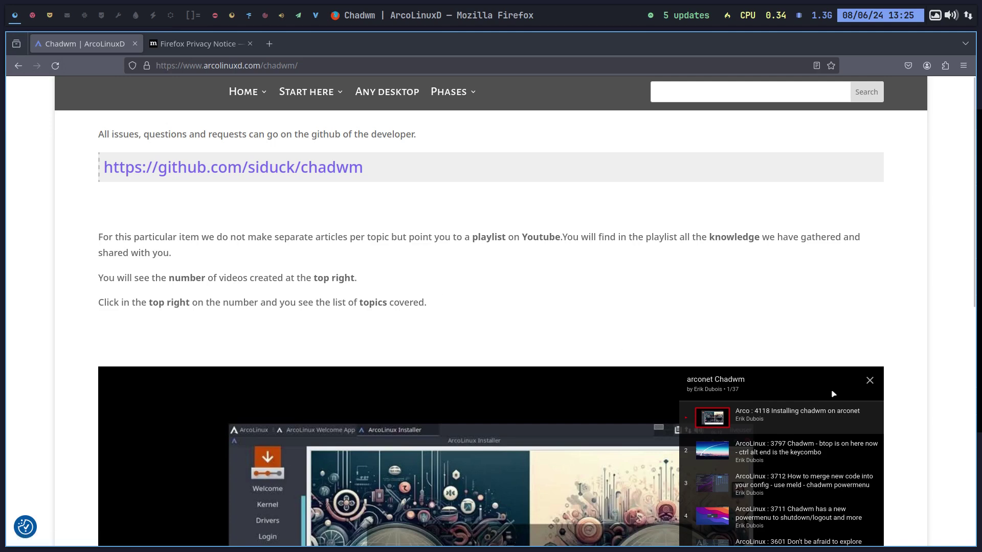
scroll(714, 405, down, 2)
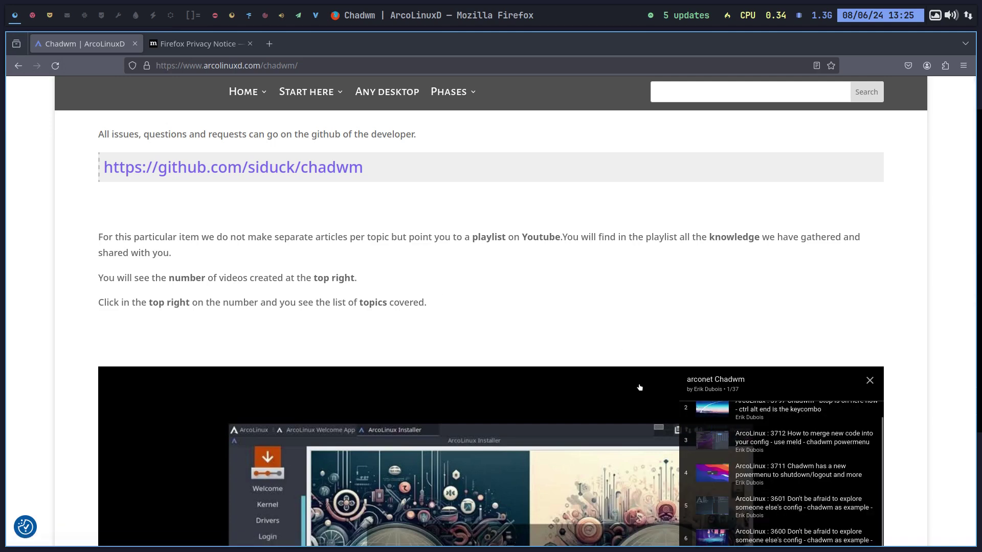
click(869, 380)
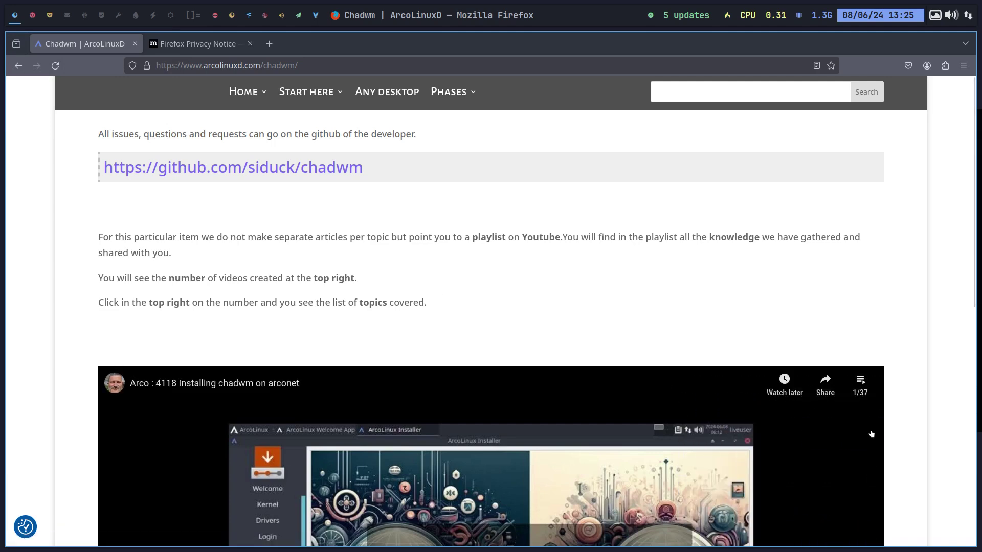